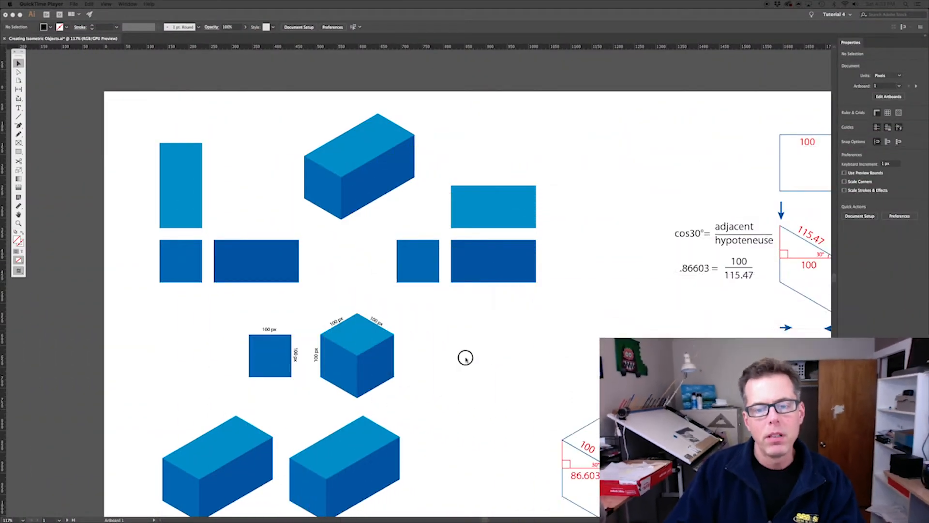
{"action": "left_click", "coordinate": [465, 357]}
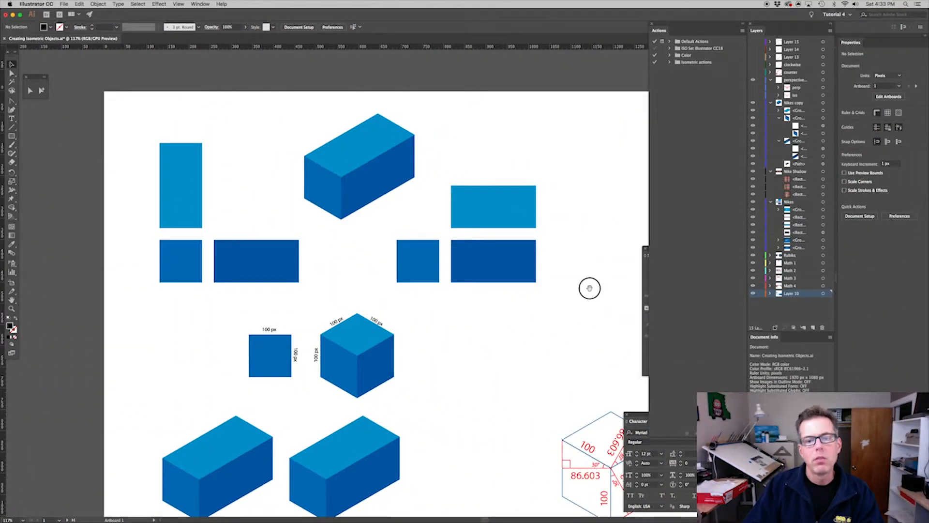
Examine the 100 px square and the isometric cube with its 100 px edge labels on the first artboard
{"action": "left_click_drag", "start_coordinate": [578, 375], "coordinate": [280, 150]}
{"action": "left_click_drag", "start_coordinate": [412, 238], "coordinate": [341, 171]}
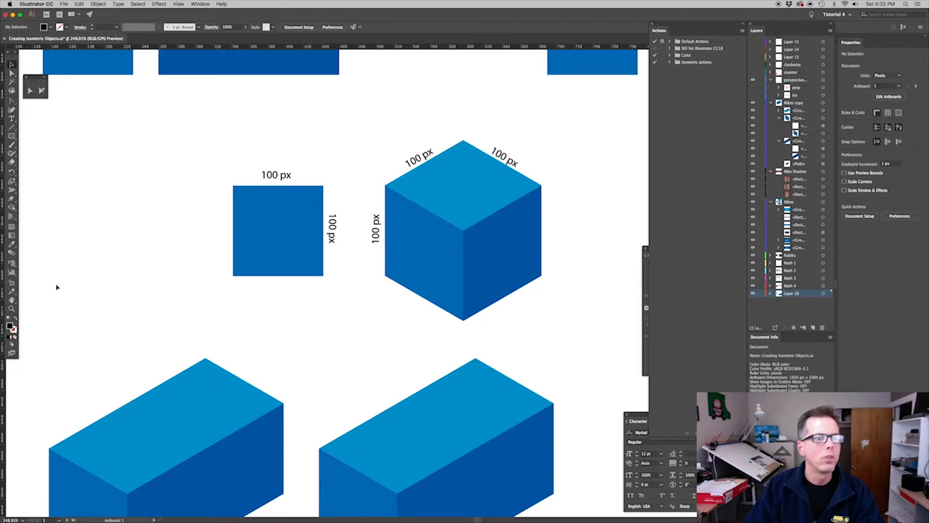
{"action": "left_click_drag", "start_coordinate": [11, 244], "coordinate": [109, 251]}
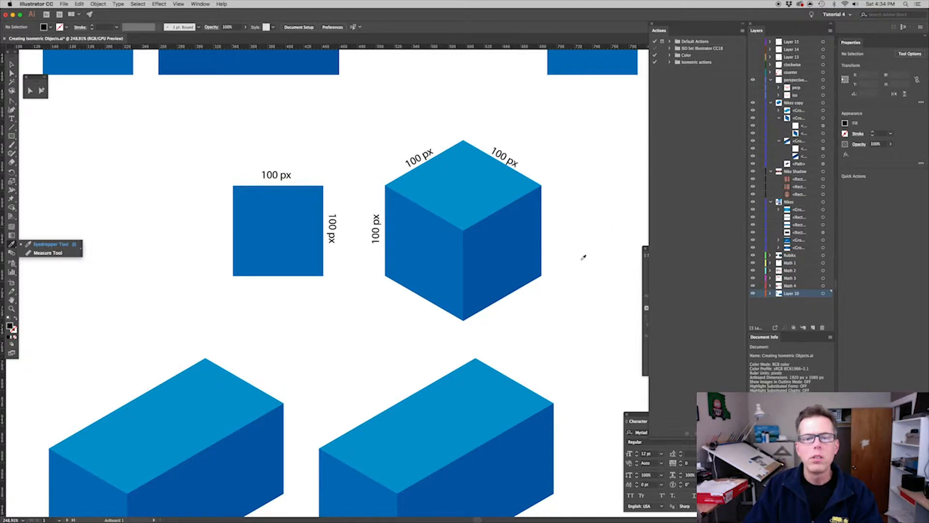
{"action": "left_click", "coordinate": [331, 324], "text": "super"}
{"action": "key", "text": "super+0"}
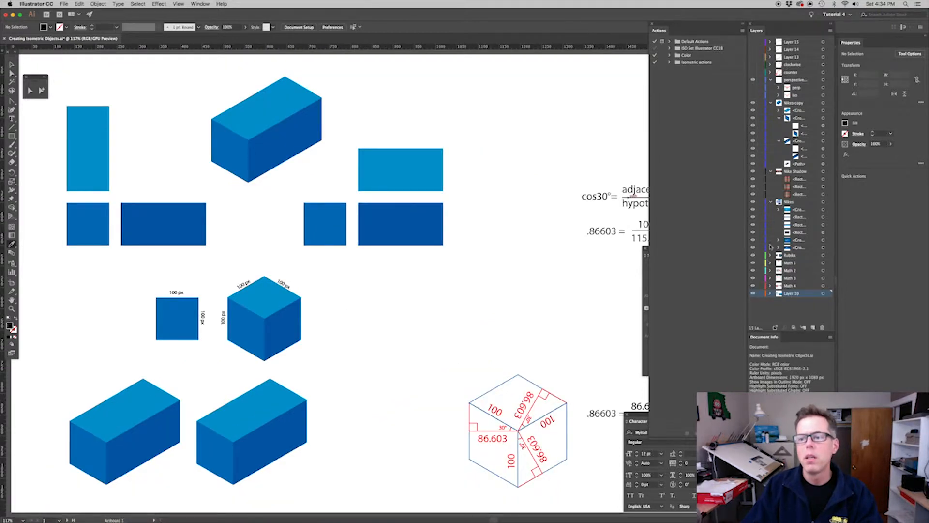
{"action": "key", "text": "super+minus"}
{"action": "key", "text": "super+minus"}
{"action": "key", "text": "super+minus"}
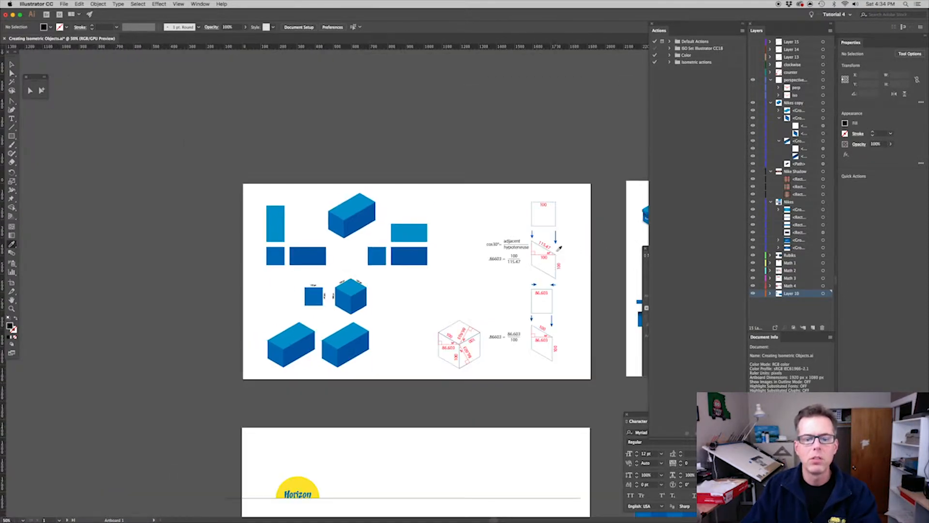
Show the perp guide lines on the horizon artboard, inspect the perspective cube's two vanishing points, and hide the lines again
{"action": "scroll", "coordinate": [556, 251], "scroll_direction": "down", "scroll_amount": 10}
{"action": "scroll", "coordinate": [557, 251], "scroll_direction": "up", "scroll_amount": 1}
{"action": "left_click_drag", "start_coordinate": [599, 386], "coordinate": [255, 202]}
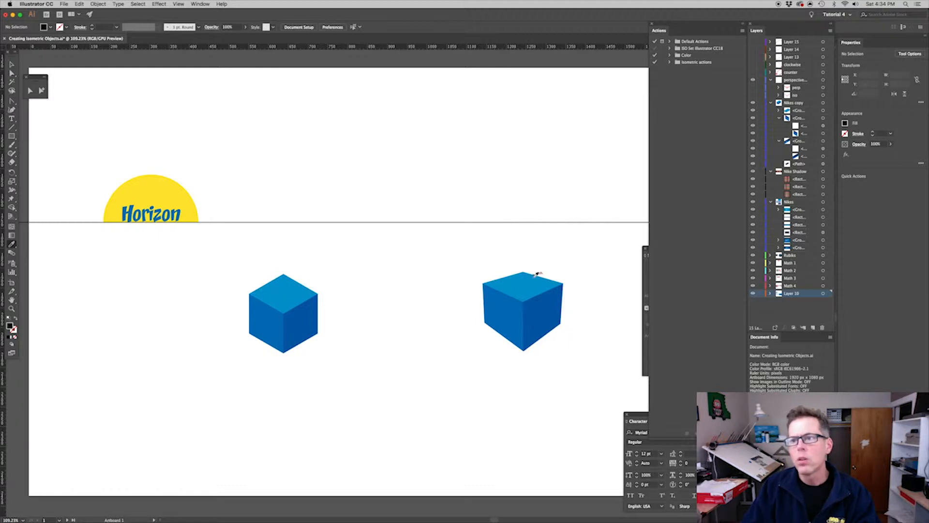
{"action": "left_click", "coordinate": [753, 88]}
{"action": "left_click_drag", "start_coordinate": [554, 179], "coordinate": [446, 175]}
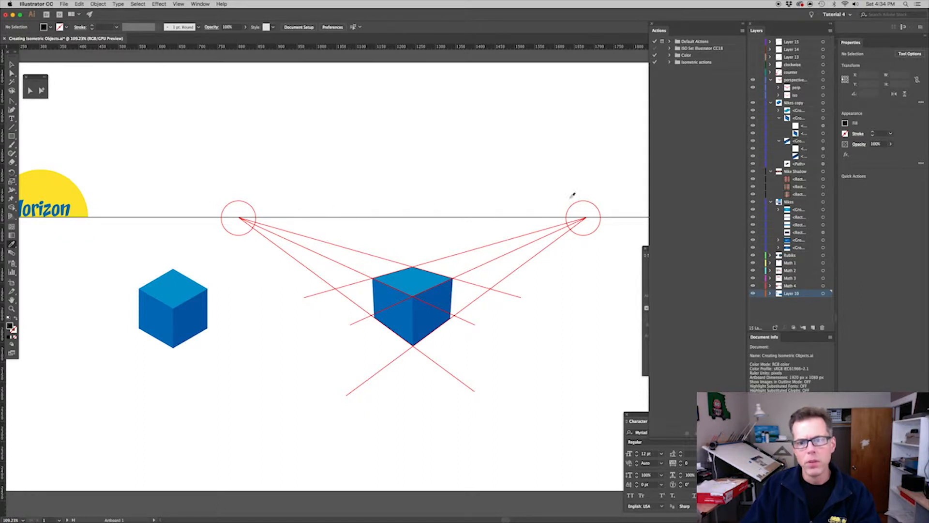
{"action": "left_click_drag", "start_coordinate": [375, 242], "coordinate": [501, 243]}
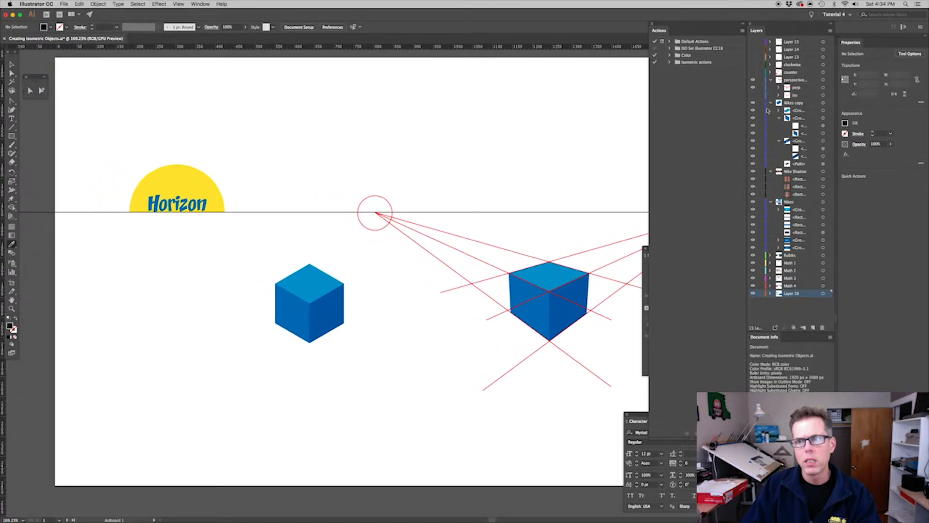
{"action": "left_click", "coordinate": [753, 88]}
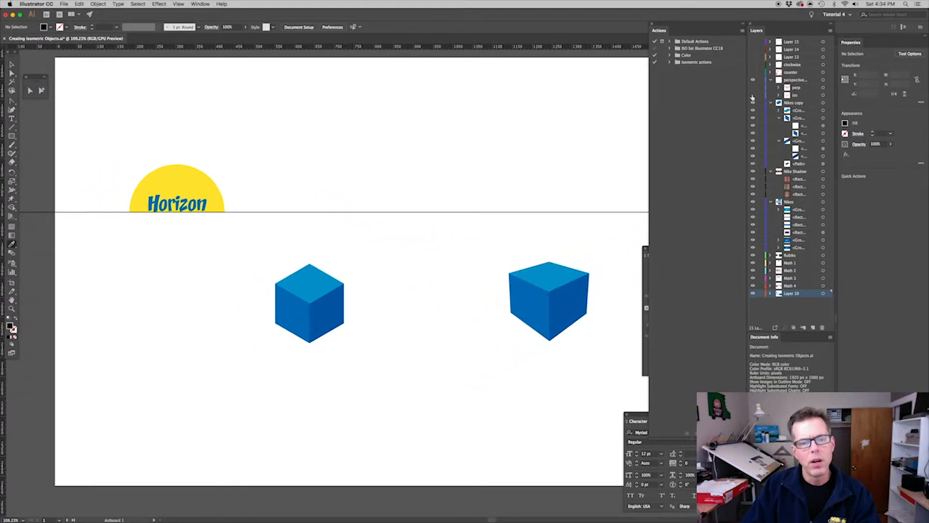
Show the iso guide lines to inspect the isometric cube's parallel edges, and hide them again
{"action": "left_click", "coordinate": [753, 95]}
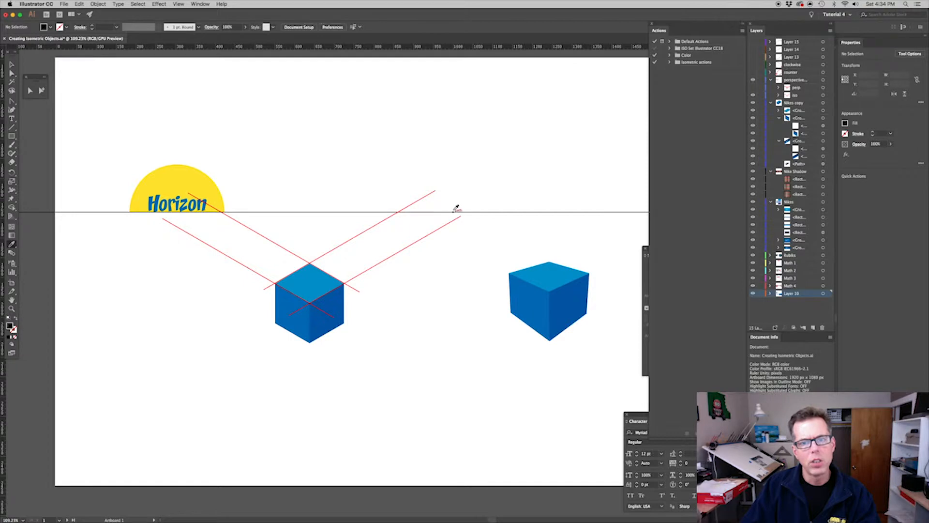
{"action": "left_click", "coordinate": [753, 96]}
{"action": "left_click_drag", "start_coordinate": [436, 342], "coordinate": [441, 314]}
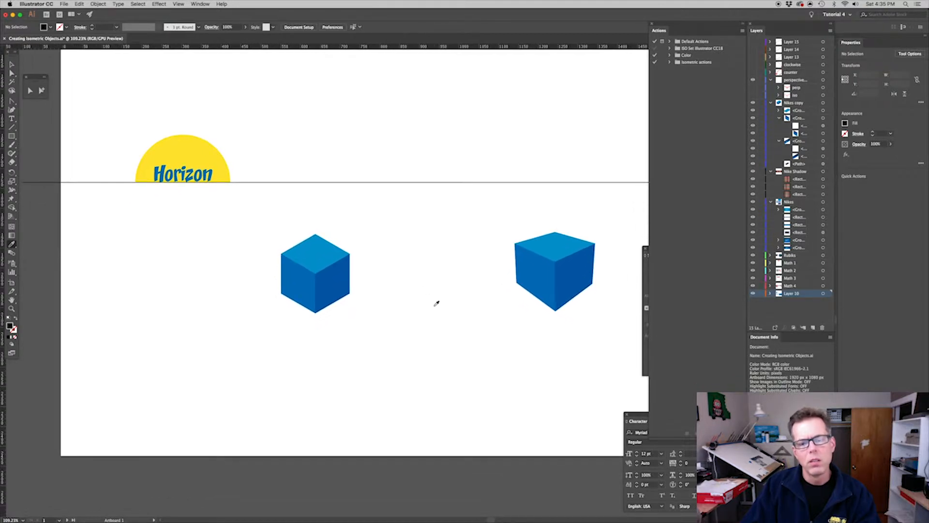
Raise the two outer bottom corners of the isometric cube on the horizon artboard by 10 px using Direct Selection
{"action": "left_click", "coordinate": [12, 64]}
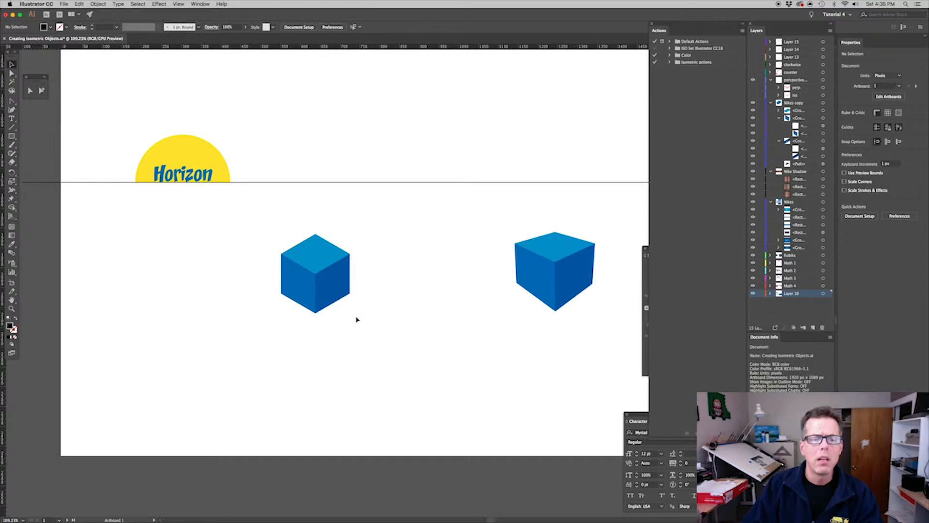
{"action": "left_click_drag", "start_coordinate": [356, 320], "coordinate": [438, 300]}
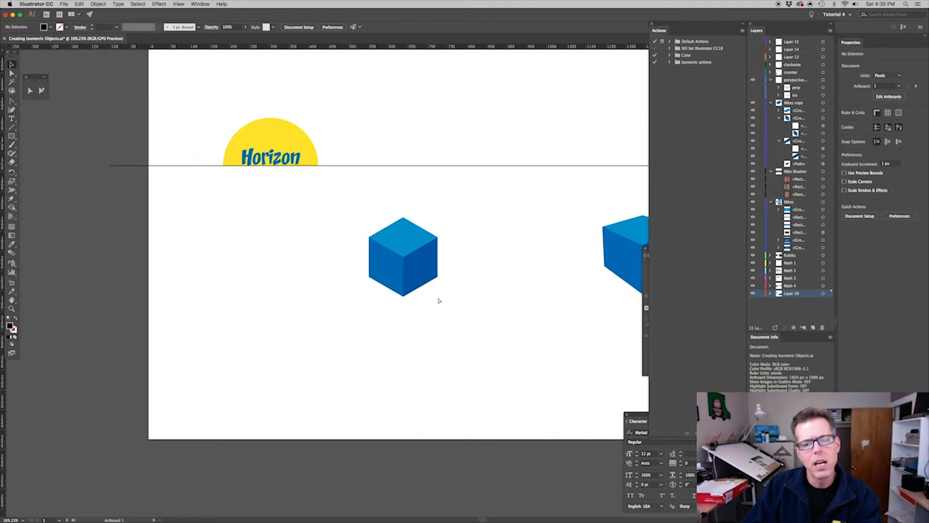
{"action": "key", "text": "super+plus"}
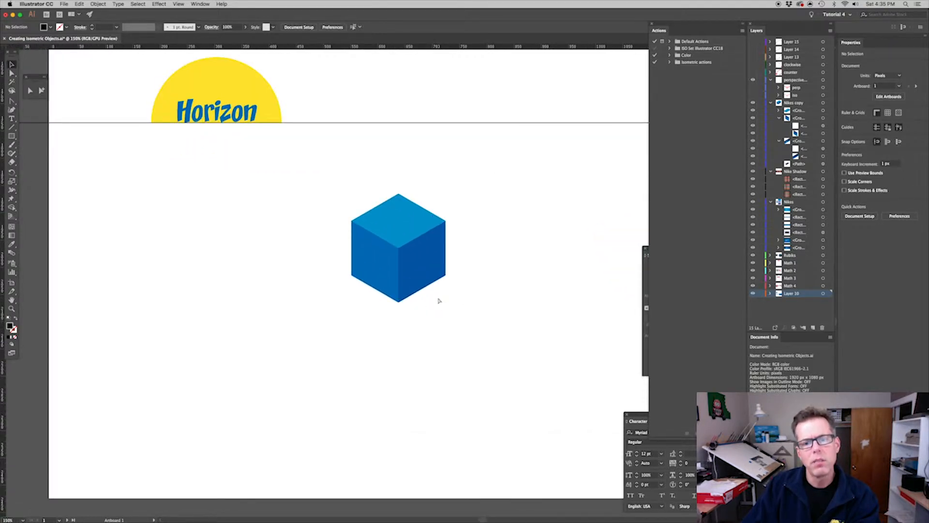
{"action": "key", "text": "super+plus"}
{"action": "key", "text": "super+plus"}
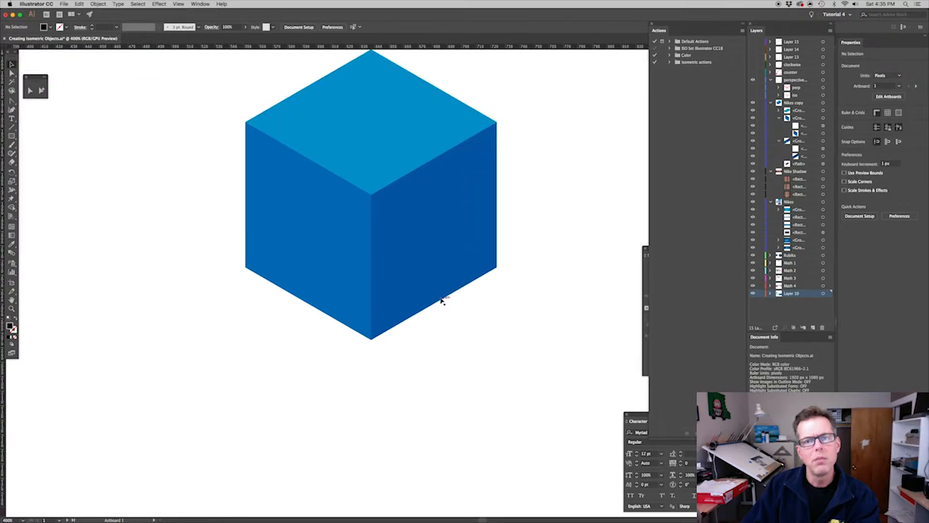
{"action": "key", "text": "super+plus"}
{"action": "left_click_drag", "start_coordinate": [473, 374], "coordinate": [475, 384]}
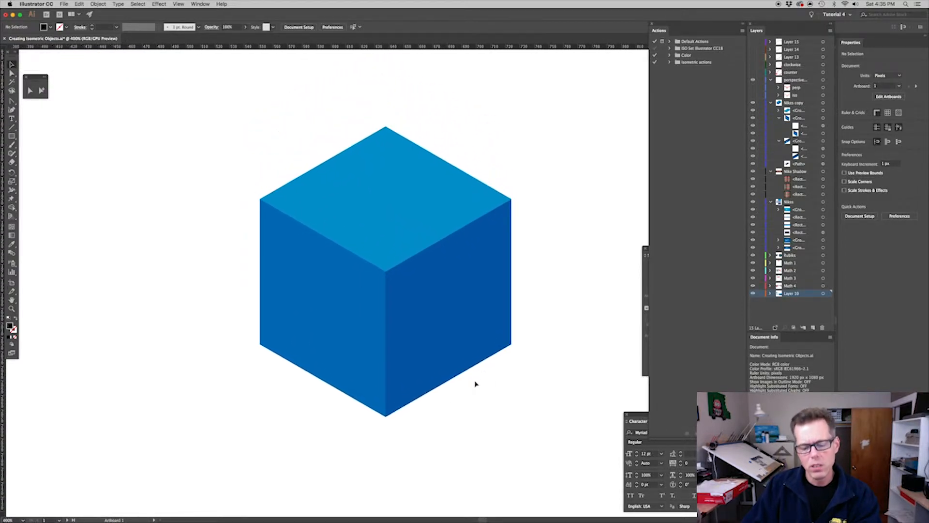
{"action": "key", "text": "super+plus"}
{"action": "left_click_drag", "start_coordinate": [477, 312], "coordinate": [484, 331]}
{"action": "key", "text": "a"}
{"action": "left_click_drag", "start_coordinate": [564, 395], "coordinate": [548, 376]}
{"action": "left_click_drag", "start_coordinate": [167, 383], "coordinate": [194, 397]}
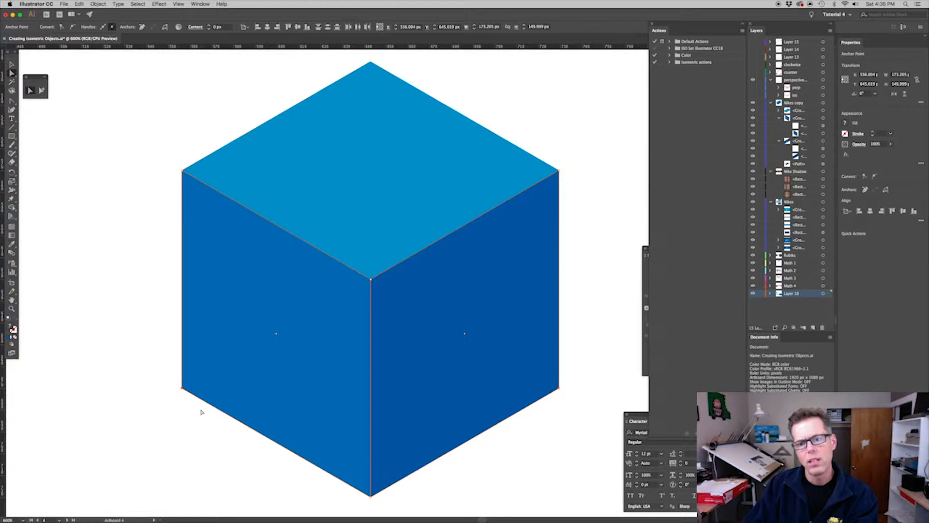
{"action": "key", "text": "shift+Up"}
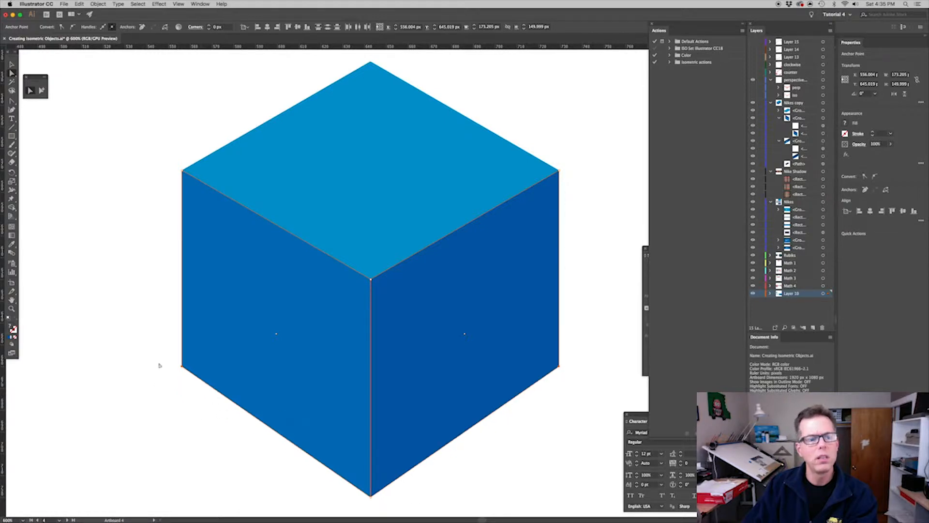
Nudge the cube's two raised outer bottom corners inward by 1 px each
{"action": "left_click_drag", "start_coordinate": [171, 359], "coordinate": [195, 383]}
{"action": "key", "text": "Right"}
{"action": "left_click_drag", "start_coordinate": [570, 381], "coordinate": [553, 354]}
{"action": "key", "text": "Left"}
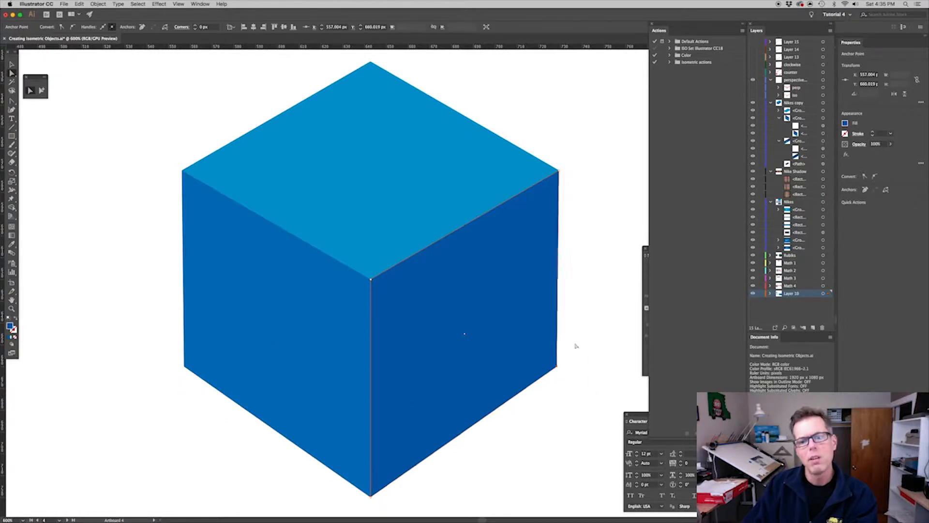
Lower the topmost corner of the cube's top face by about 4 px and deselect it
{"action": "left_click_drag", "start_coordinate": [350, 56], "coordinate": [385, 69]}
{"action": "key", "text": "Down"}
{"action": "key", "text": "Down"}
{"action": "key", "text": "Down"}
{"action": "key", "text": "Down"}
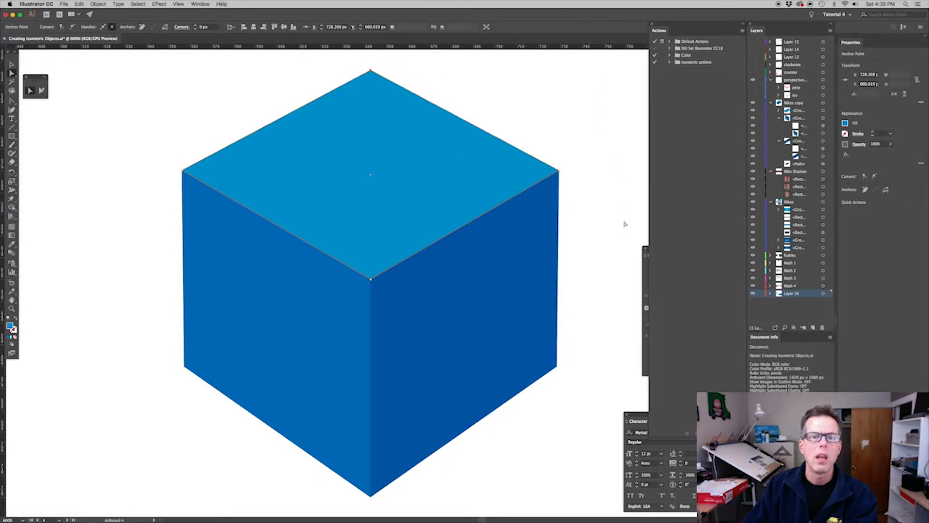
{"action": "left_click", "coordinate": [625, 222]}
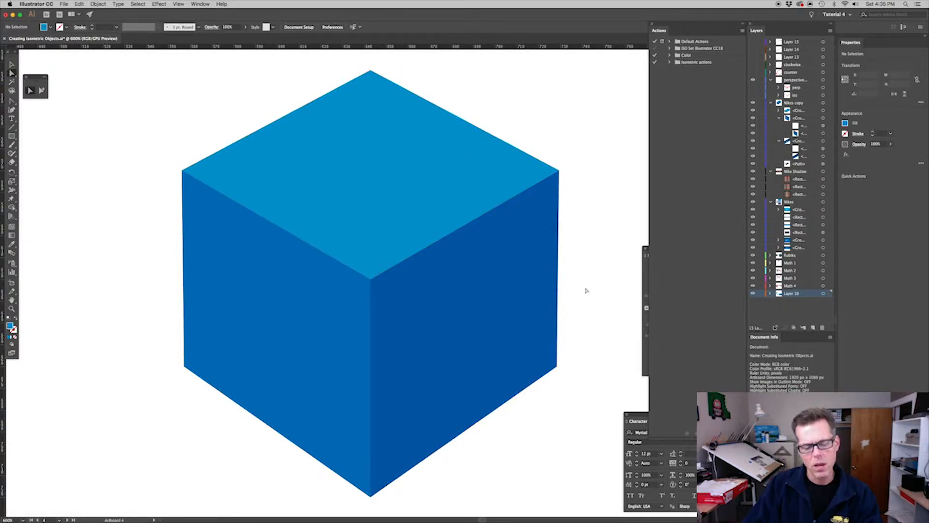
Undo all the corner moves on the isometric cube
{"action": "key", "text": "super+a"}
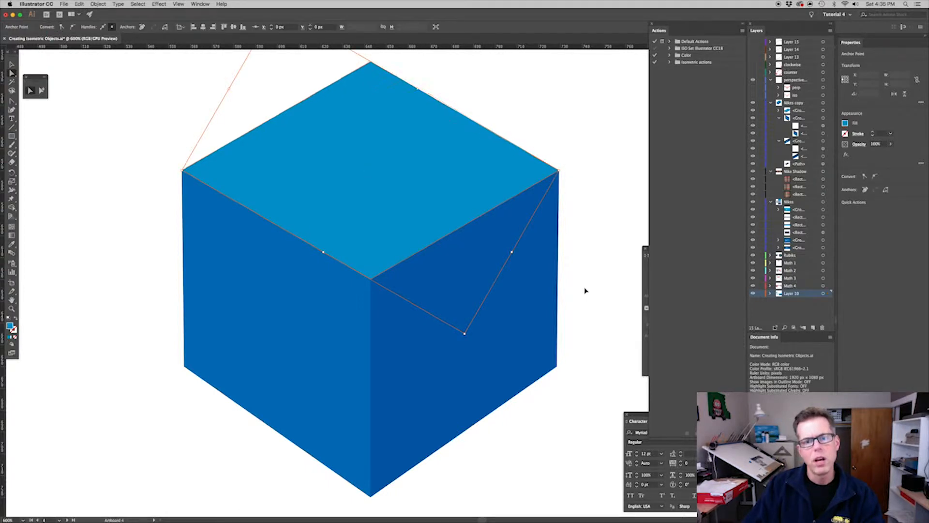
{"action": "left_click", "coordinate": [594, 283]}
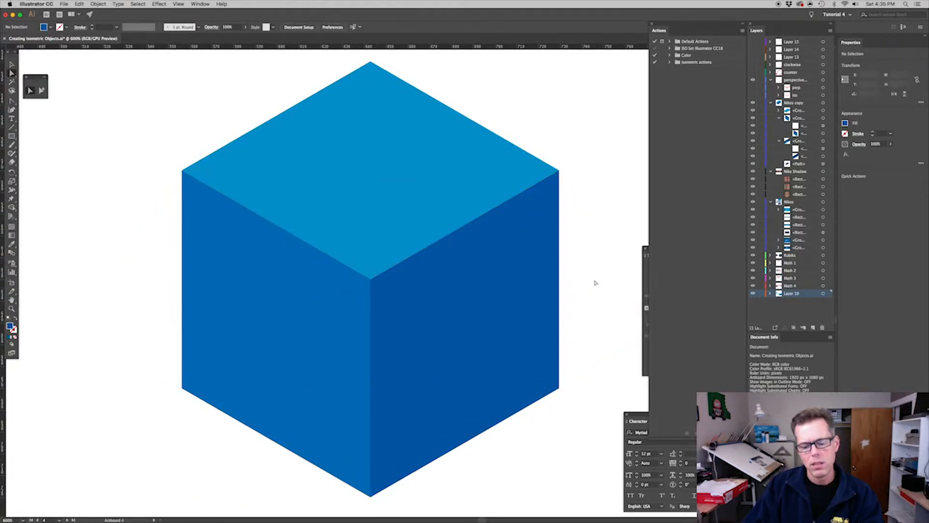
{"action": "key", "text": "super+minus"}
{"action": "key", "text": "super+minus"}
{"action": "key", "text": "super+minus"}
{"action": "key", "text": "super+minus"}
{"action": "key", "text": "super+minus"}
{"action": "key", "text": "super+minus"}
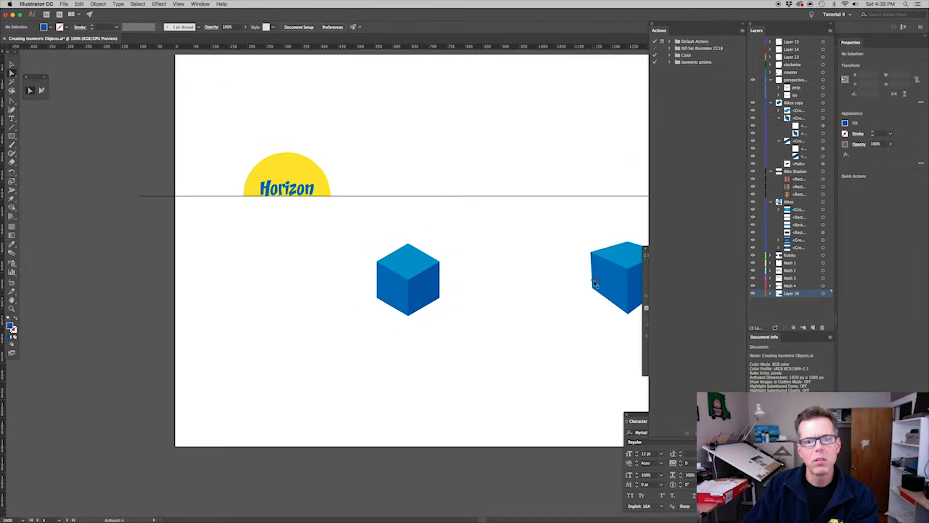
Survey all four artboards, including the repeating cube pattern, and compare the isometric and perspective cubes below the horizon
{"action": "key", "text": "super+minus"}
{"action": "key", "text": "super+minus"}
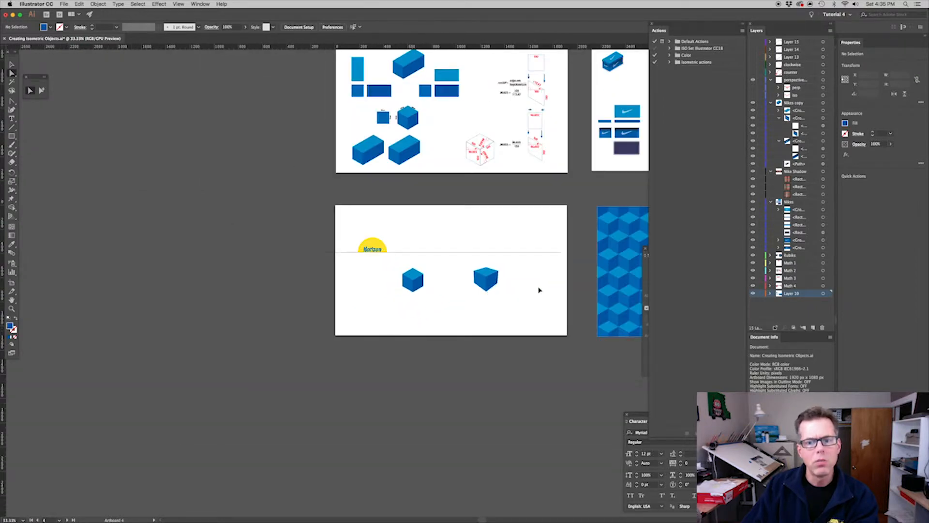
{"action": "key", "text": "super+minus"}
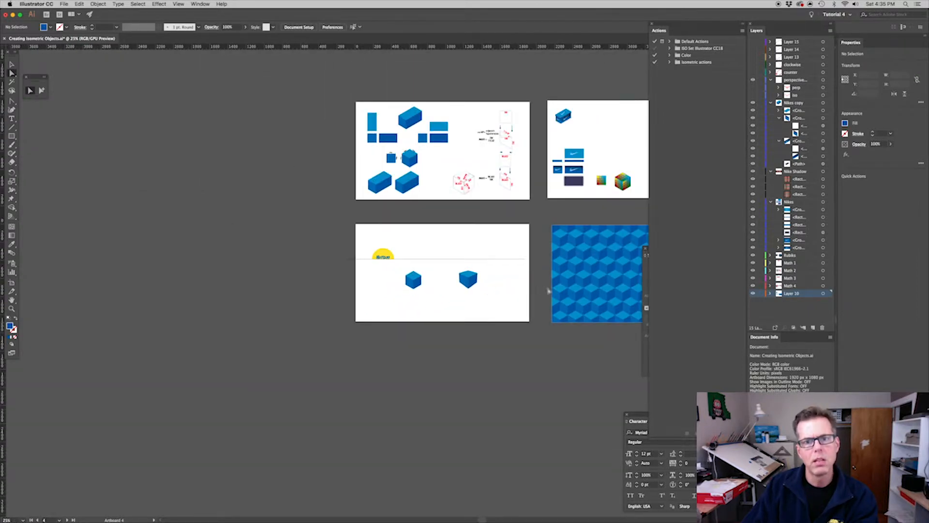
{"action": "left_click_drag", "start_coordinate": [564, 290], "coordinate": [361, 281]}
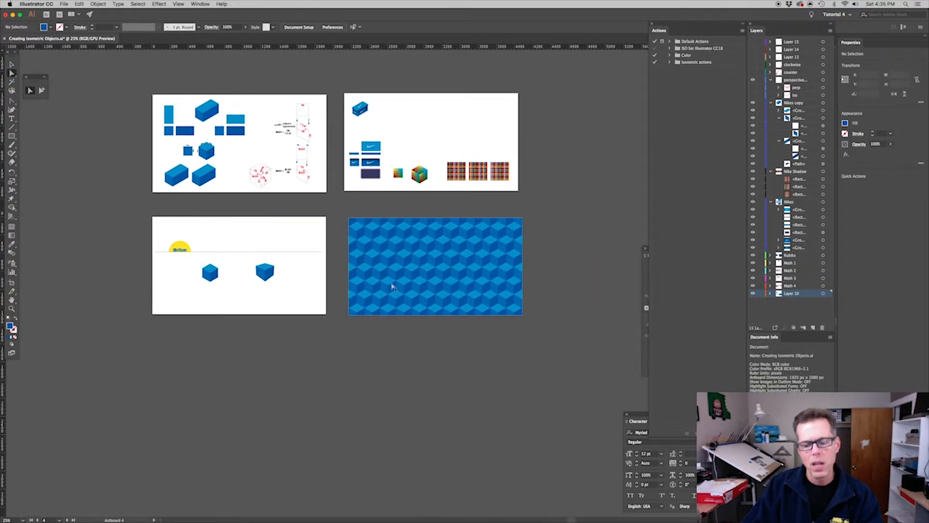
{"action": "key", "text": "super+plus"}
{"action": "key", "text": "super+plus"}
{"action": "key", "text": "super+plus"}
{"action": "left_click_drag", "start_coordinate": [478, 288], "coordinate": [382, 300]}
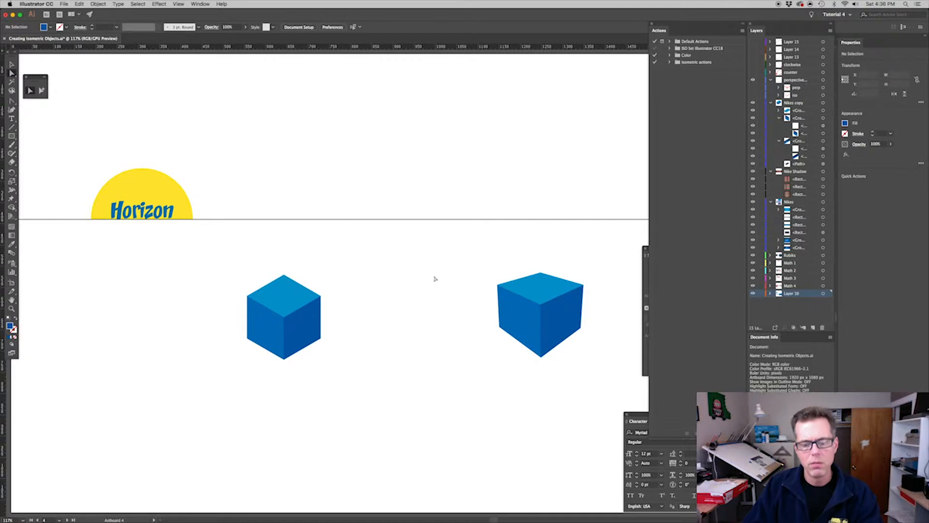
Show Layers 15, 14 and 13 to trace how the three flat rectangles map onto the box's faces, and hide them again
{"action": "scroll", "coordinate": [435, 279], "scroll_direction": "down", "scroll_amount": 6}
{"action": "scroll", "coordinate": [444, 207], "scroll_direction": "up", "scroll_amount": 5}
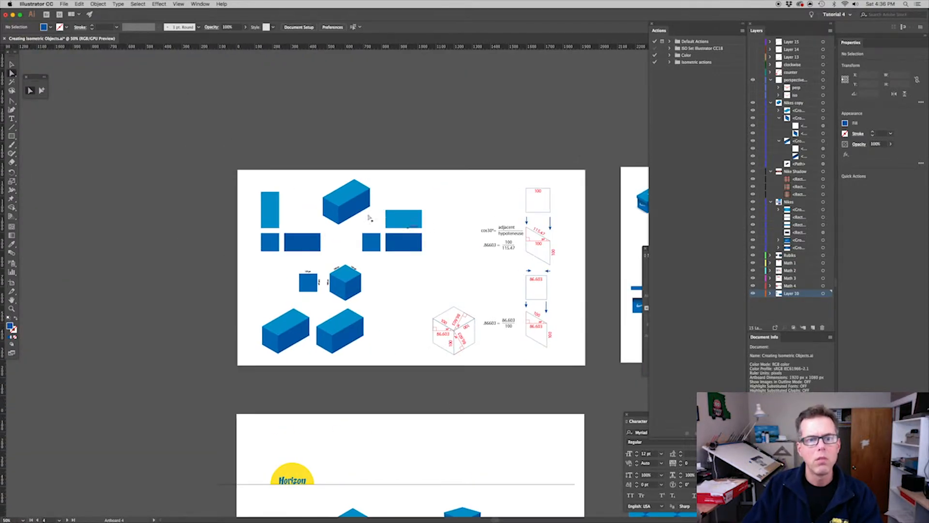
{"action": "left_click_drag", "start_coordinate": [245, 163], "coordinate": [499, 388]}
{"action": "left_click_drag", "start_coordinate": [481, 310], "coordinate": [482, 342]}
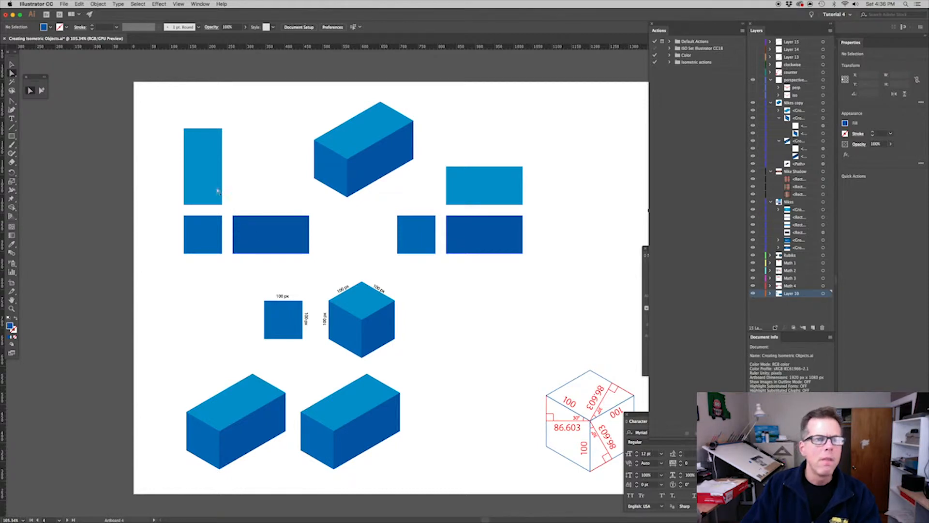
{"action": "left_click", "coordinate": [753, 42]}
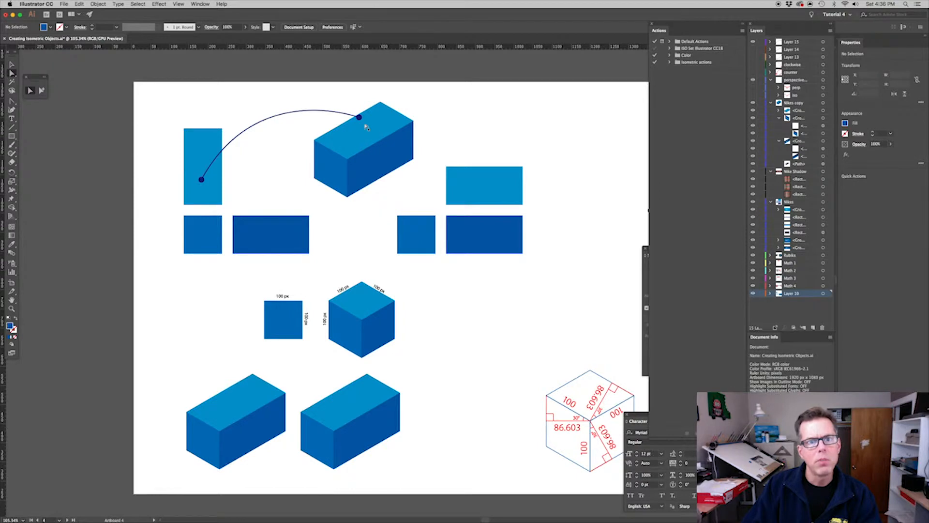
{"action": "left_click_drag", "start_coordinate": [344, 112], "coordinate": [343, 115]}
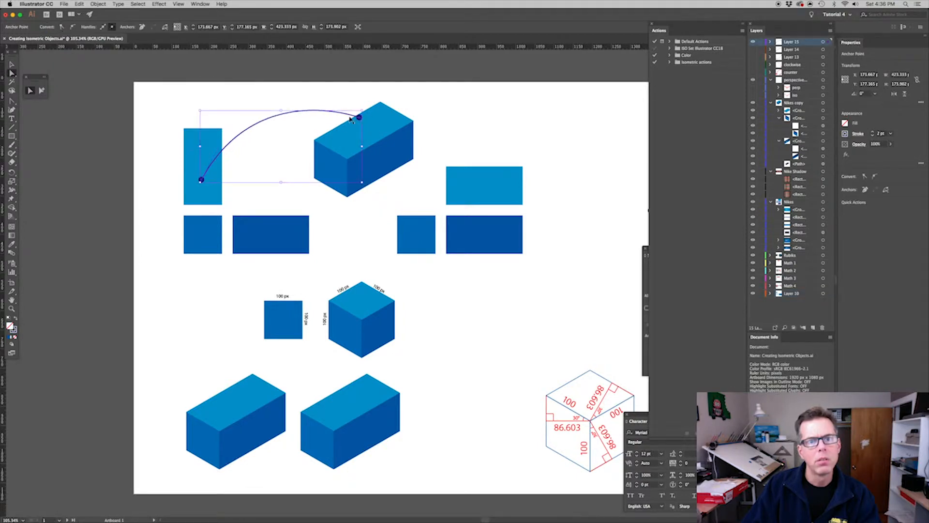
{"action": "left_click", "coordinate": [753, 50]}
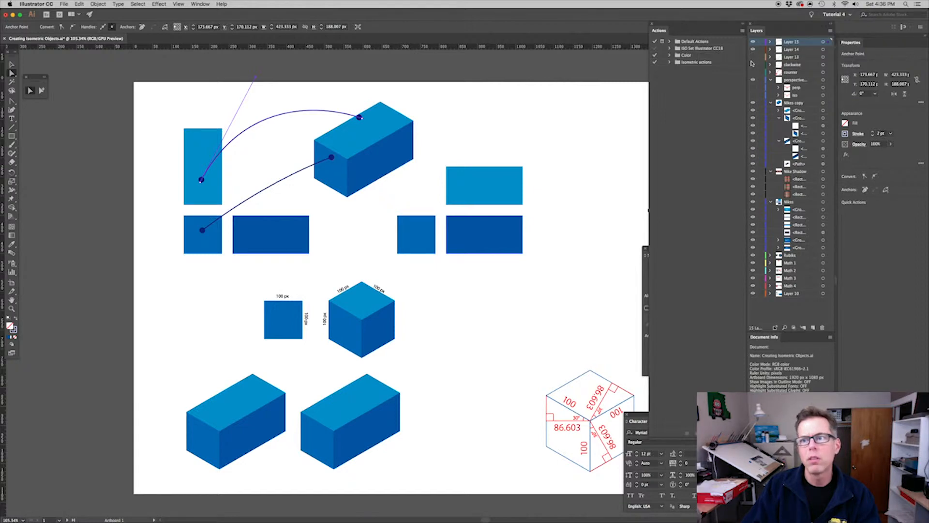
{"action": "left_click", "coordinate": [753, 57]}
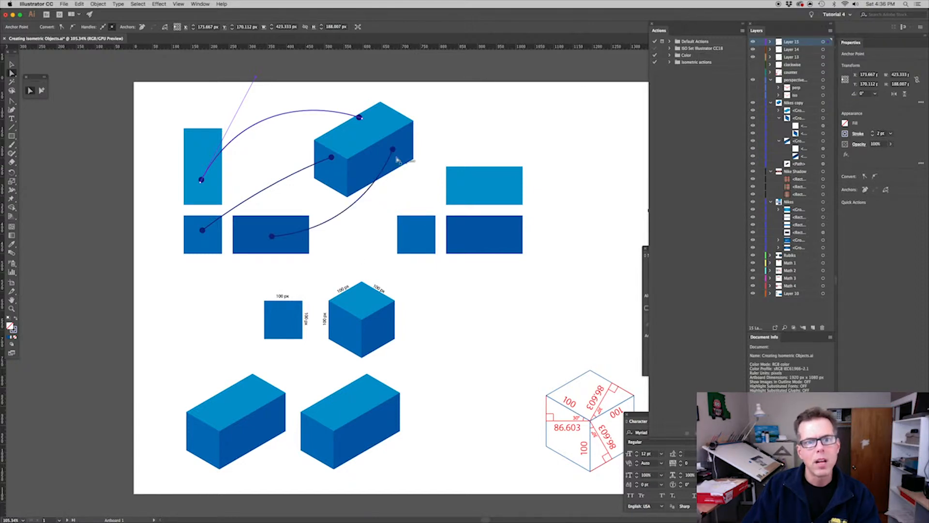
{"action": "left_click_drag", "start_coordinate": [753, 58], "coordinate": [753, 41]}
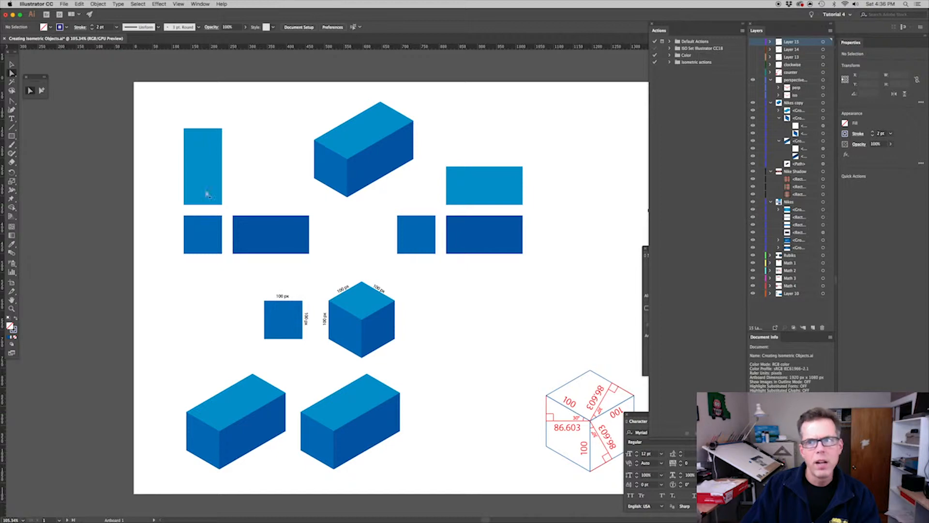
Show the clockwise and counter layers one at a time to examine how the top rectangles rotate, hiding each again
{"action": "left_click", "coordinate": [752, 65]}
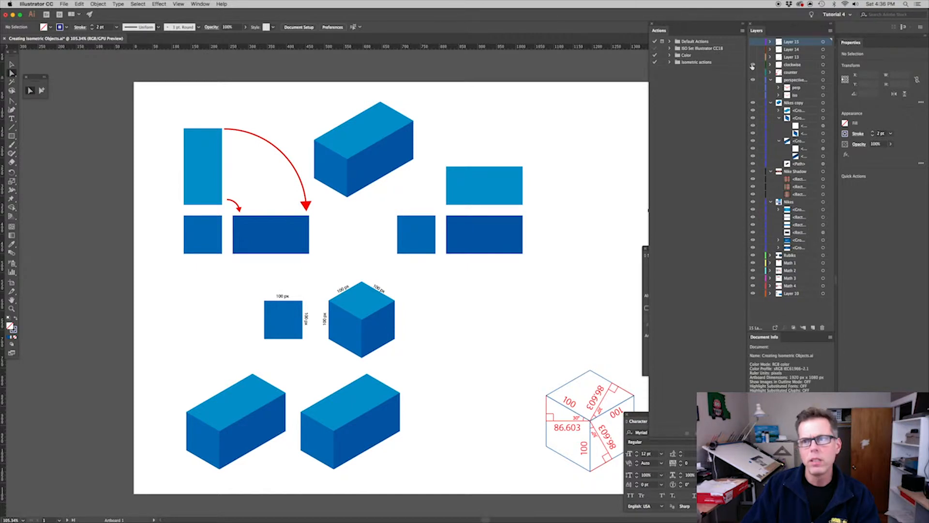
{"action": "left_click", "coordinate": [753, 65]}
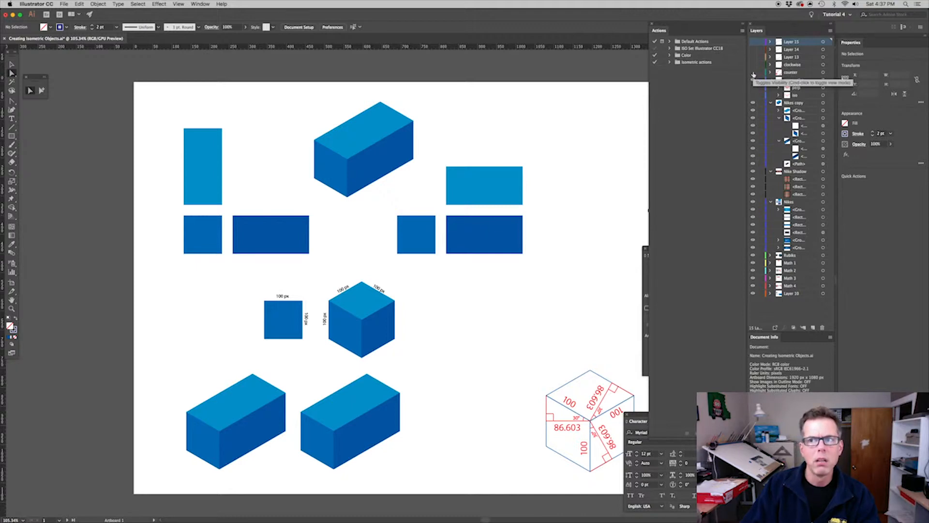
{"action": "left_click", "coordinate": [753, 73]}
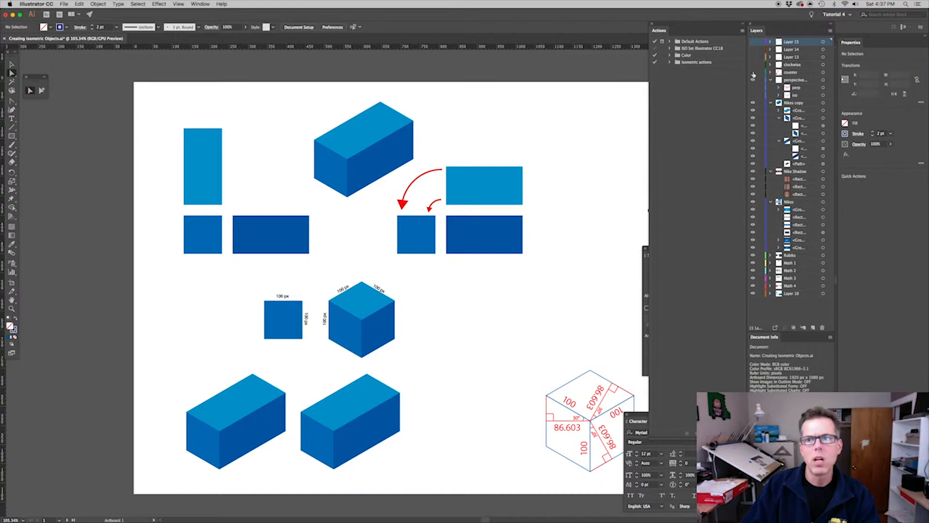
{"action": "left_click", "coordinate": [753, 73]}
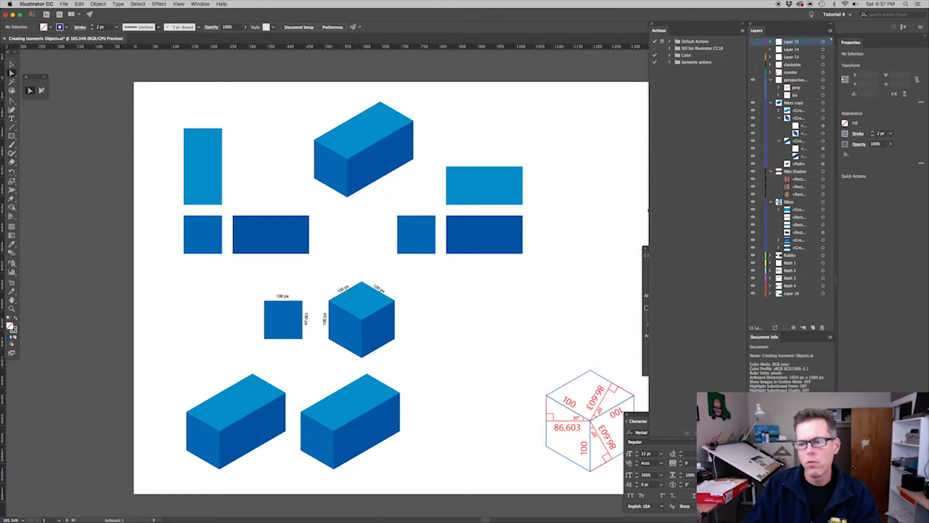
Create a new action set named Isometric Actions
{"action": "left_click", "coordinate": [715, 433]}
{"action": "type", "text": "Isome"}
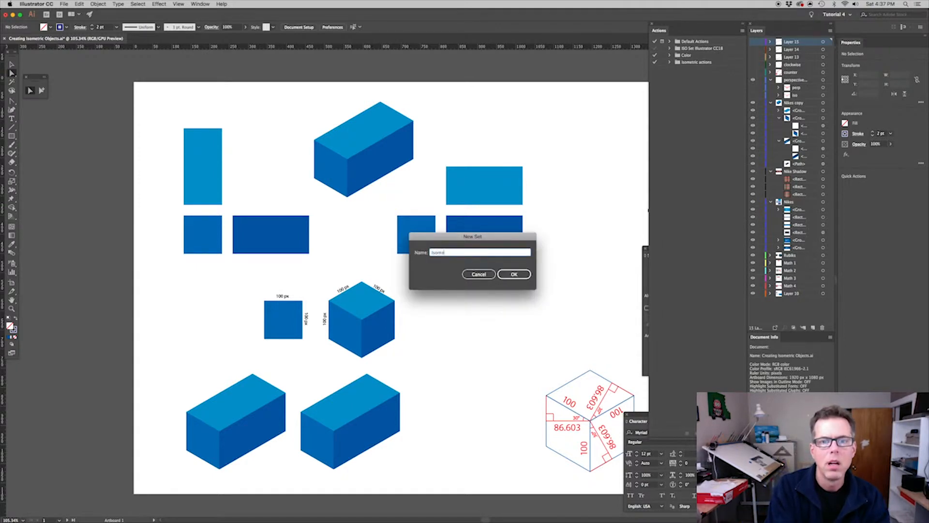
{"action": "type", "text": "tric Actions"}
{"action": "key", "text": "Return"}
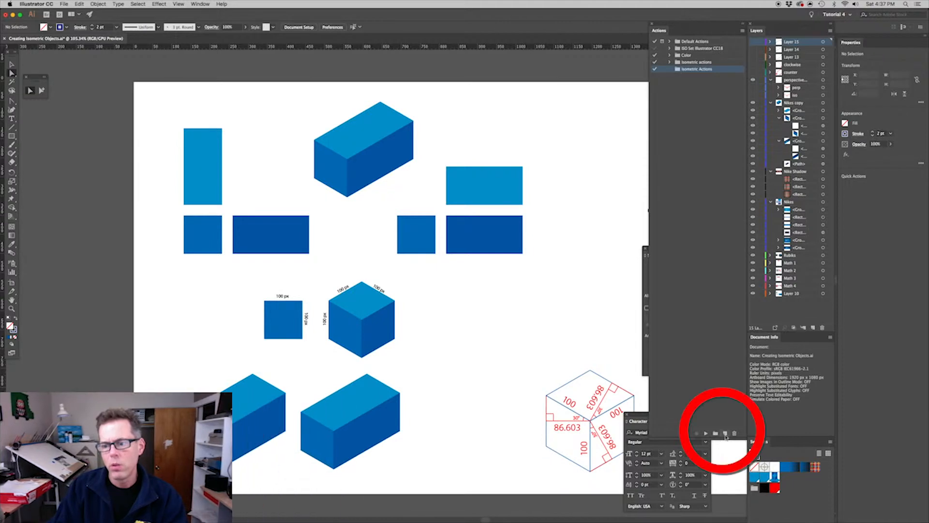
Create an action named Left Side in the Isometric Actions set and start recording it
{"action": "left_click", "coordinate": [725, 433]}
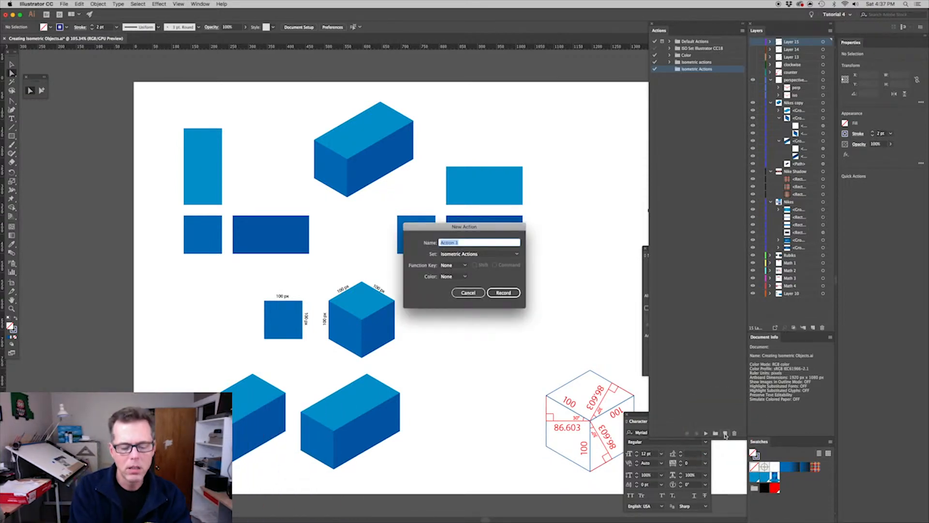
{"action": "type", "text": "Left Side"}
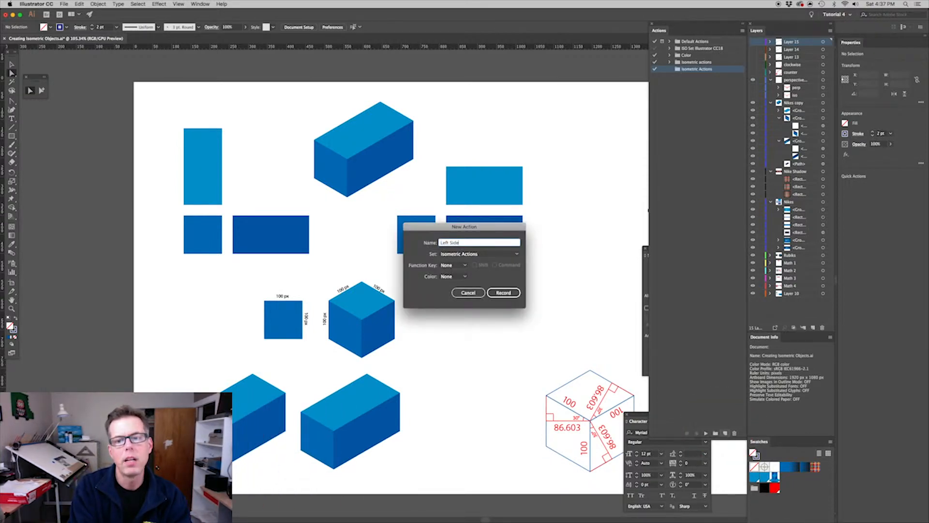
{"action": "left_click", "coordinate": [503, 292]}
Scale the square below the tall light blue rectangle non-uniformly to 86.603% horizontally and 100% vertically
{"action": "left_click", "coordinate": [207, 236]}
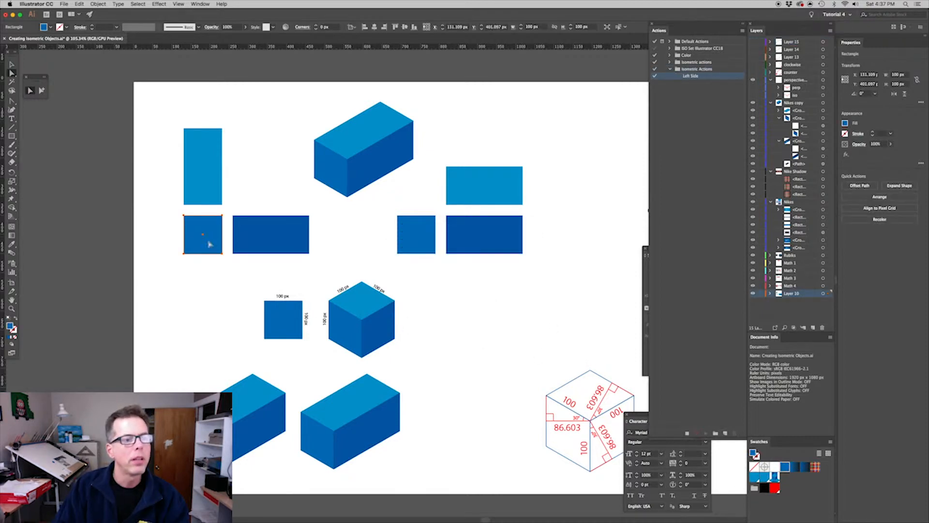
{"action": "left_click", "coordinate": [12, 183]}
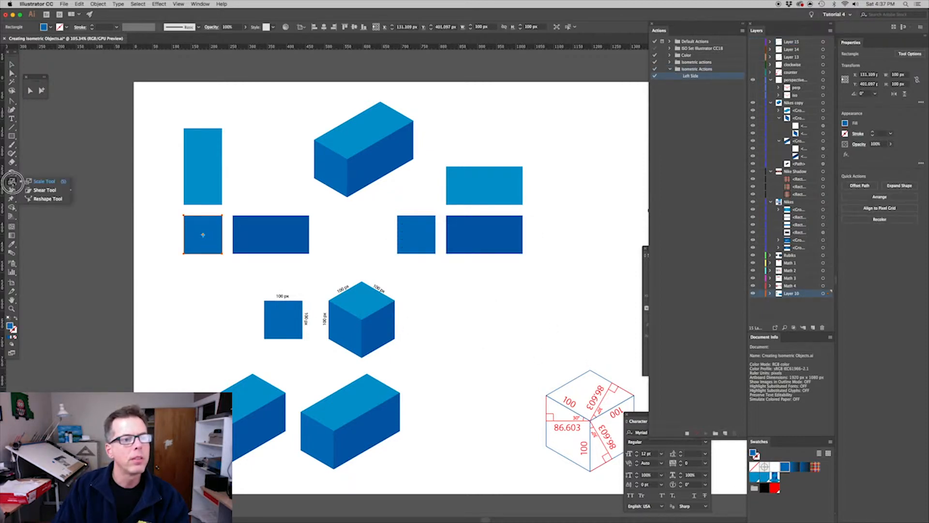
{"action": "double_click", "coordinate": [12, 182]}
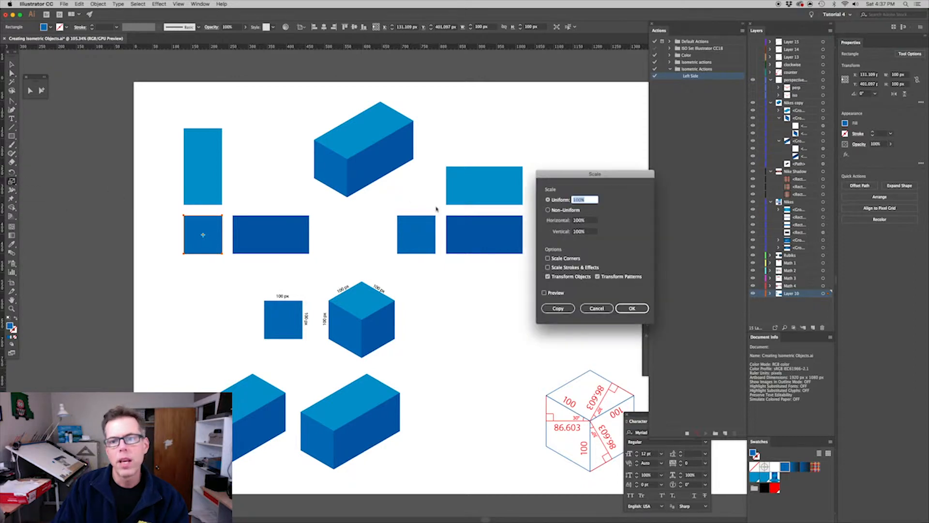
{"action": "key", "text": "Tab"}
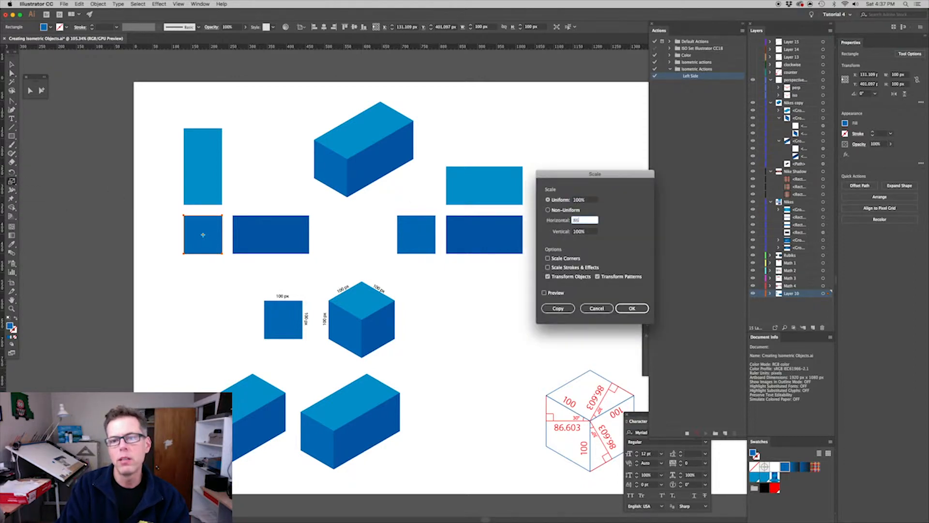
{"action": "key", "text": "Tab"}
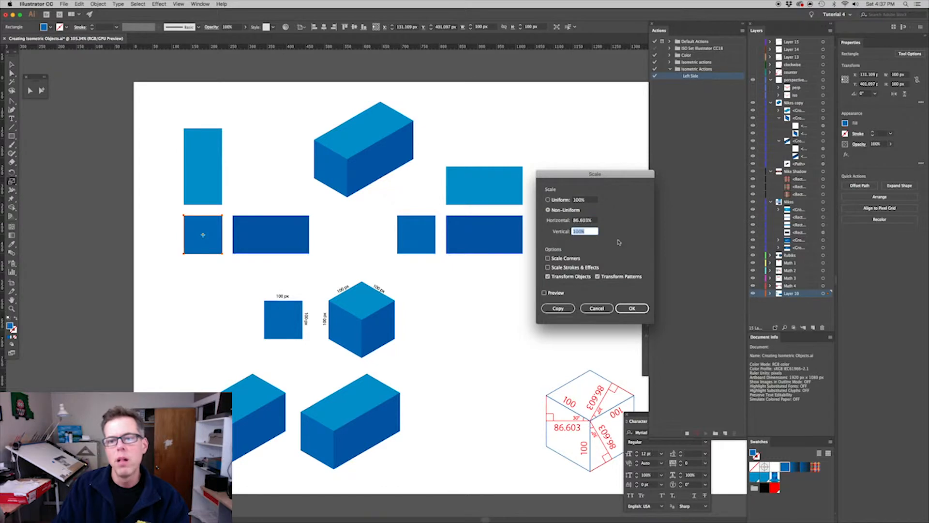
{"action": "left_click", "coordinate": [632, 308]}
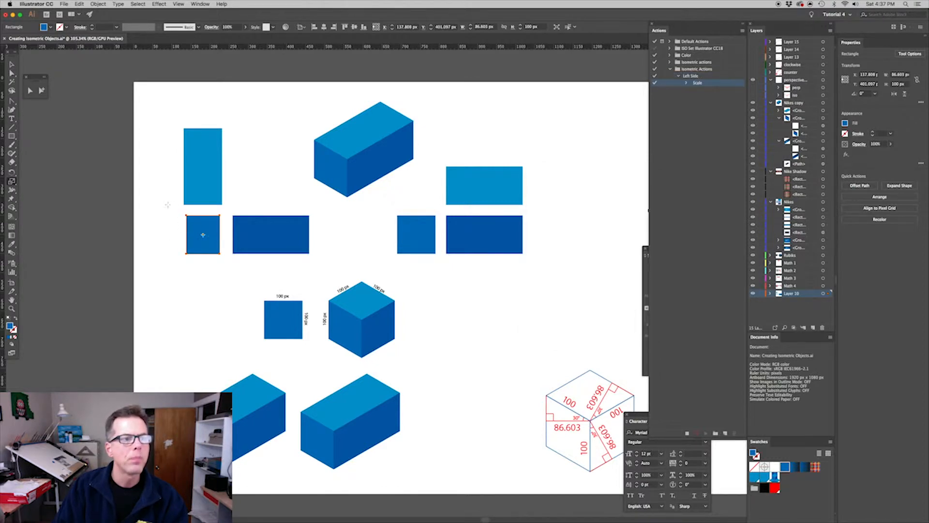
Examine the cos 30° diagrams beside the outlined cube that explain the horizontal scale factor
{"action": "left_click", "coordinate": [12, 65]}
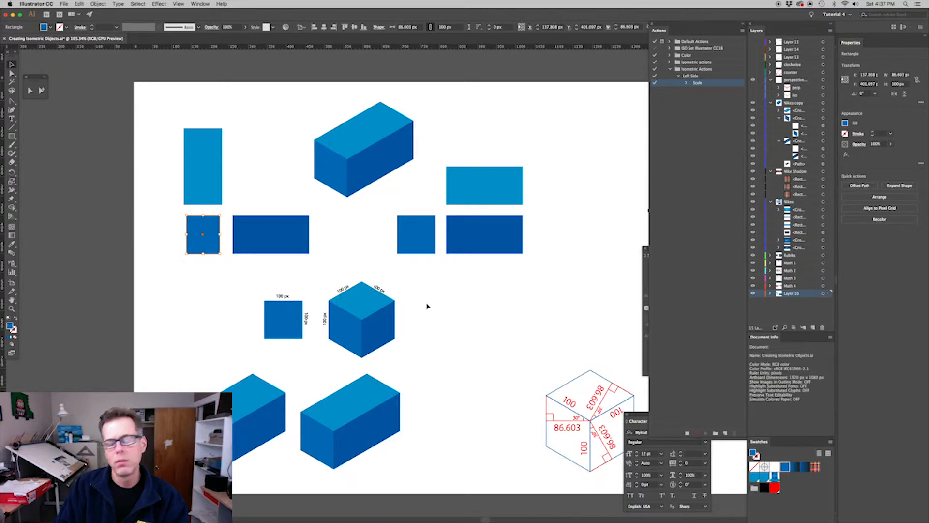
{"action": "left_click_drag", "start_coordinate": [504, 323], "coordinate": [272, 303]}
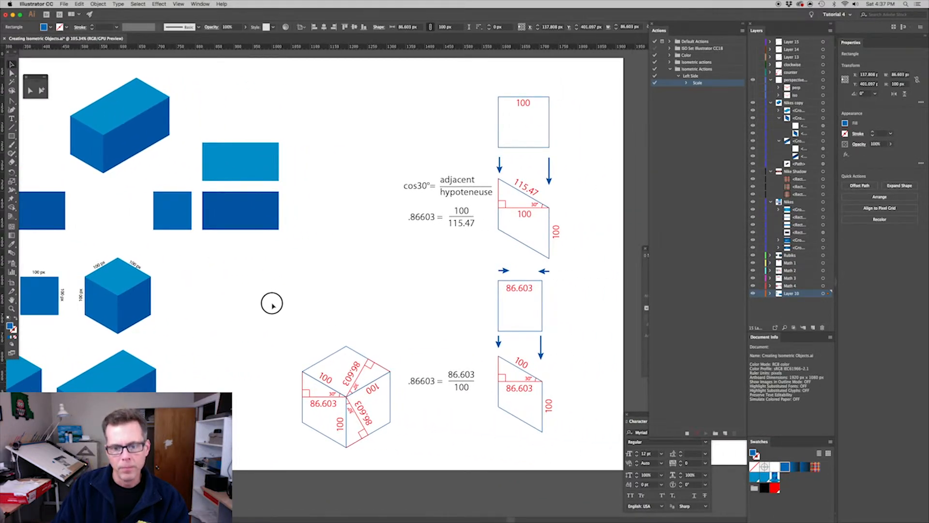
{"action": "left_click_drag", "start_coordinate": [271, 303], "coordinate": [272, 303]}
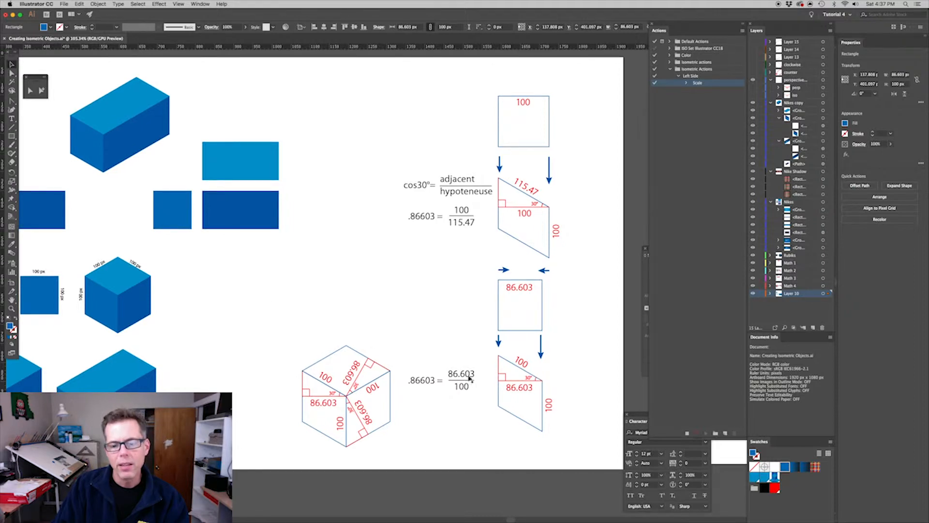
{"action": "left_click_drag", "start_coordinate": [317, 326], "coordinate": [566, 327]}
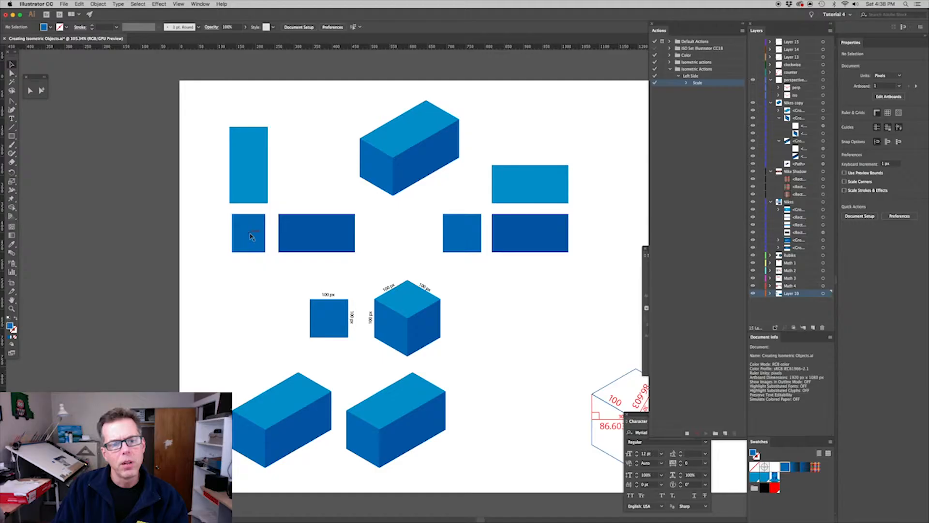
Shear the narrowed square by 30° along the vertical axis, checking the preview, and stop recording the Left Side action
{"action": "left_click", "coordinate": [250, 235]}
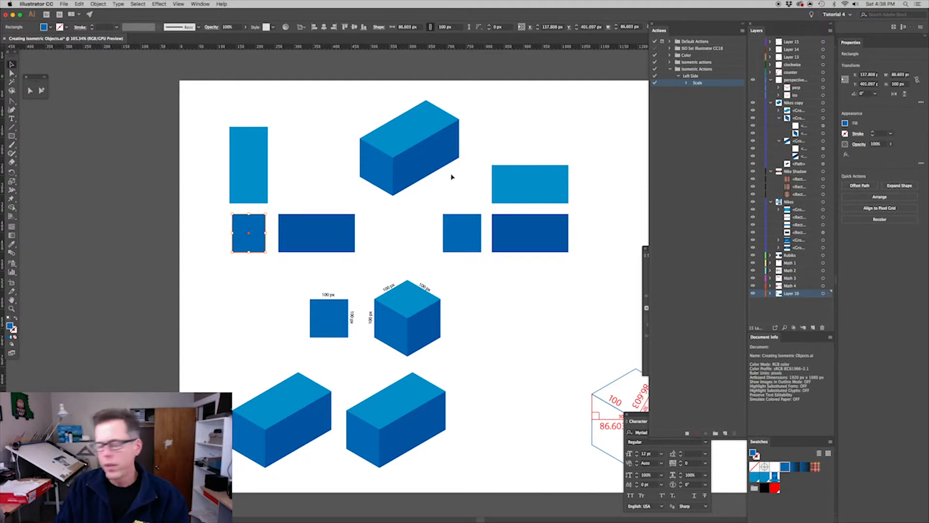
{"action": "left_click", "coordinate": [11, 181]}
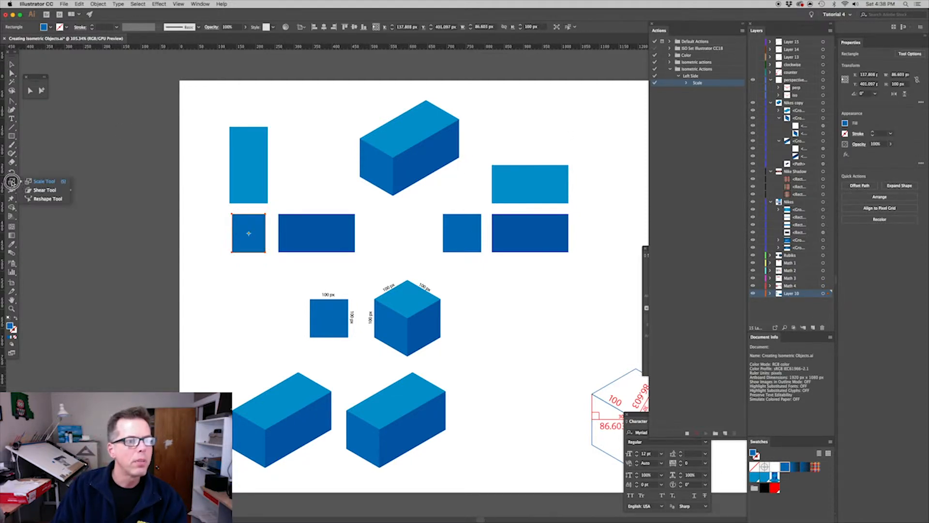
{"action": "left_click_drag", "start_coordinate": [11, 182], "coordinate": [37, 191]}
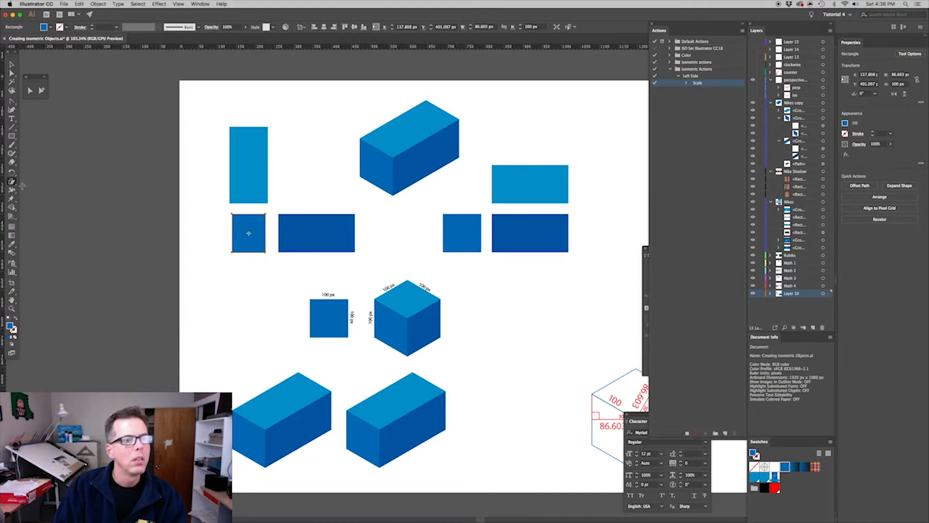
{"action": "double_click", "coordinate": [11, 181]}
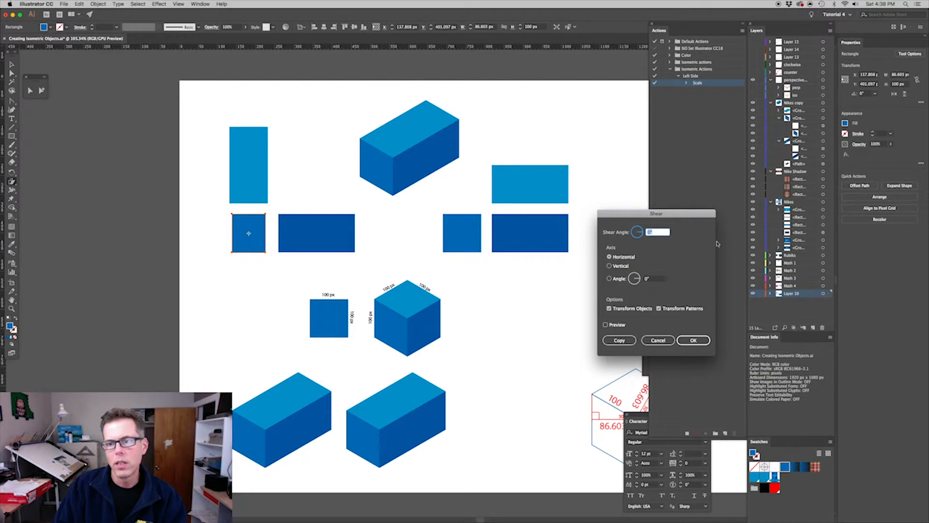
{"action": "type", "text": "30"}
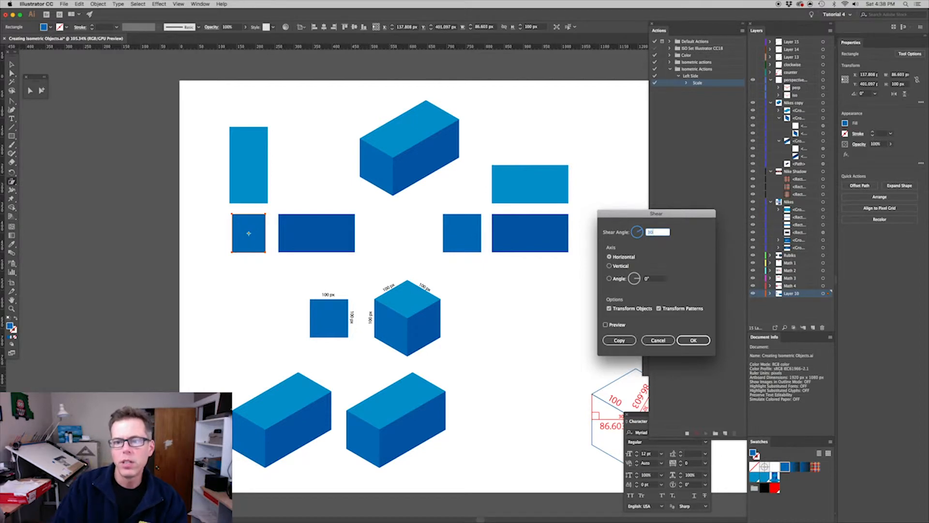
{"action": "left_click", "coordinate": [631, 257]}
{"action": "left_click", "coordinate": [610, 268]}
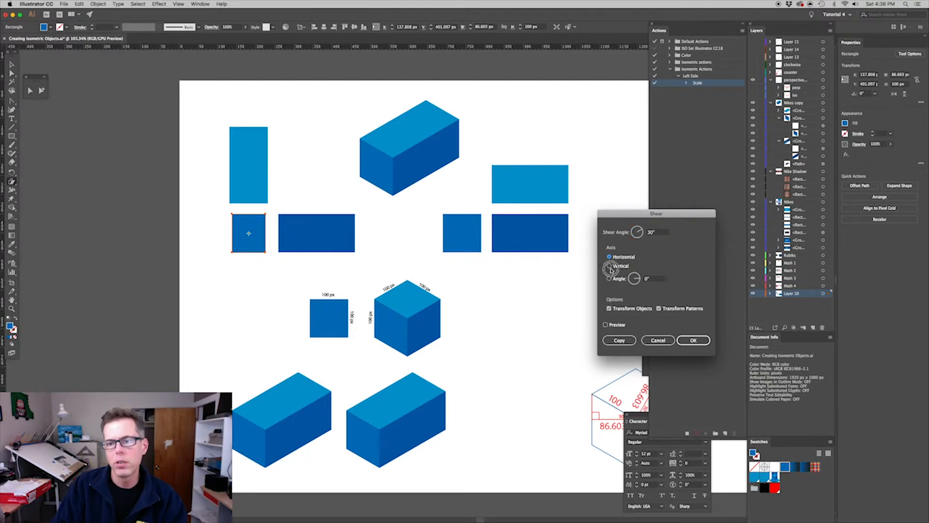
{"action": "left_click", "coordinate": [610, 268]}
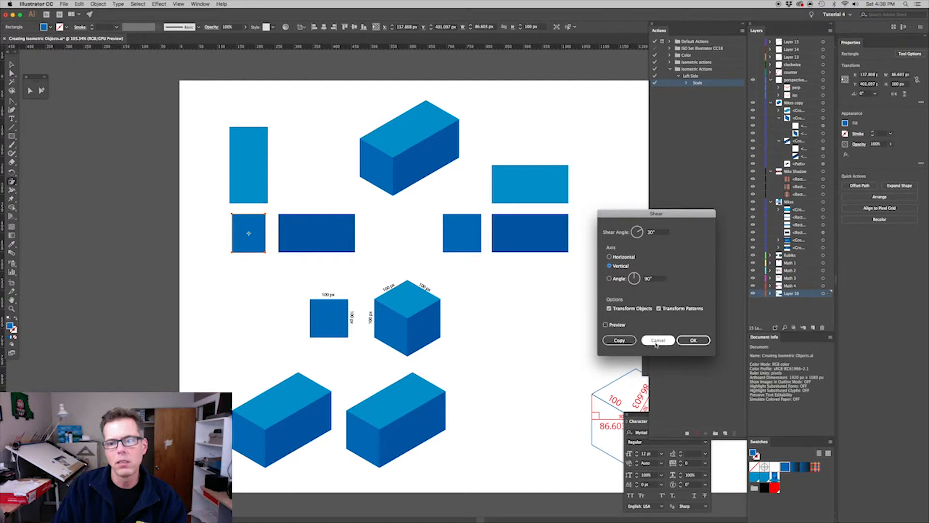
{"action": "left_click", "coordinate": [607, 325]}
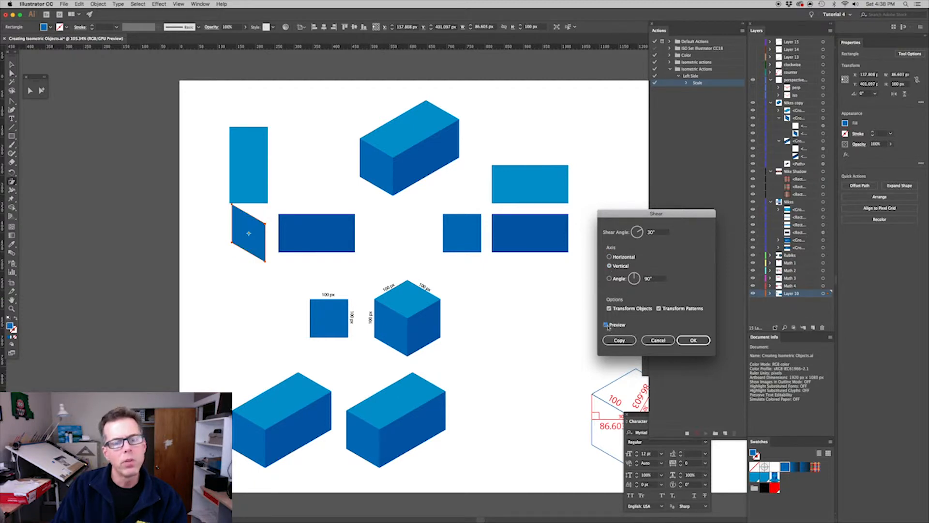
{"action": "left_click", "coordinate": [607, 325]}
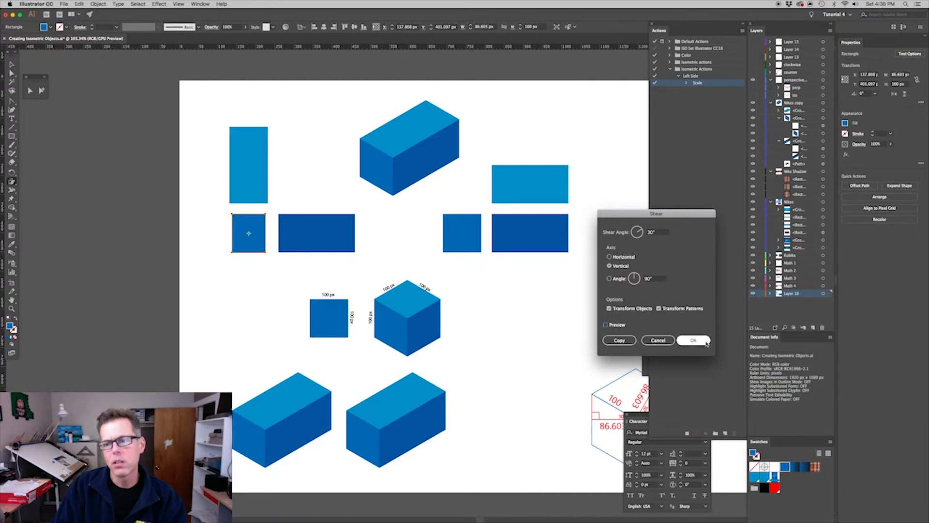
{"action": "left_click", "coordinate": [702, 341]}
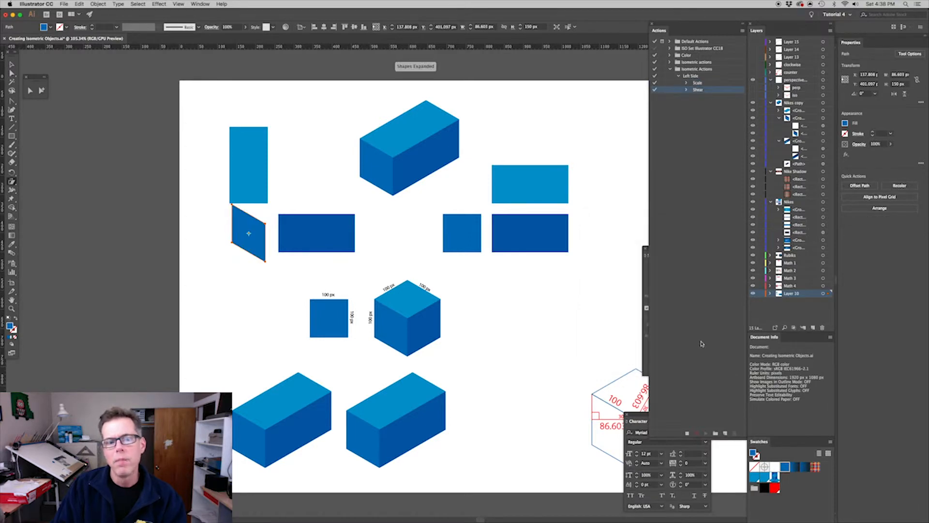
{"action": "left_click", "coordinate": [687, 433]}
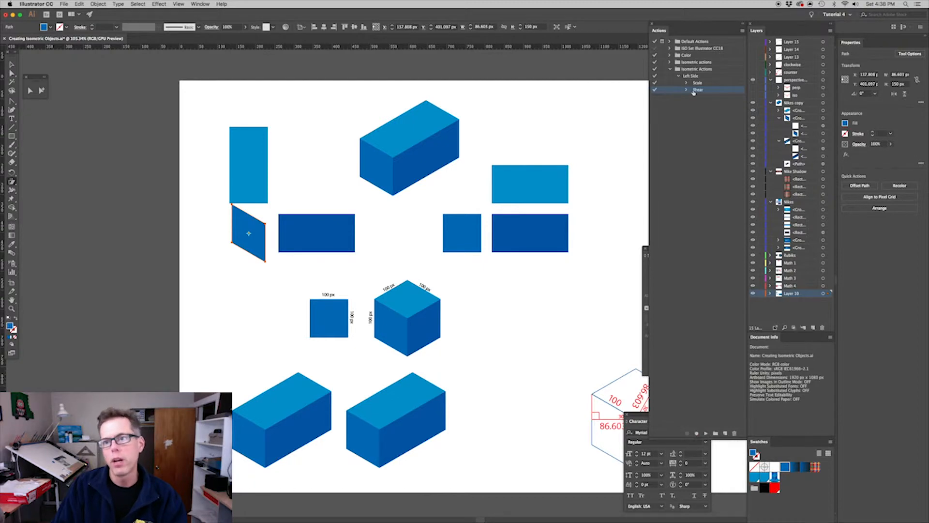
Start recording a new action named Right Side in the Isometric Actions set and select the dark blue rectangle beside the sheared square
{"action": "left_click", "coordinate": [693, 132]}
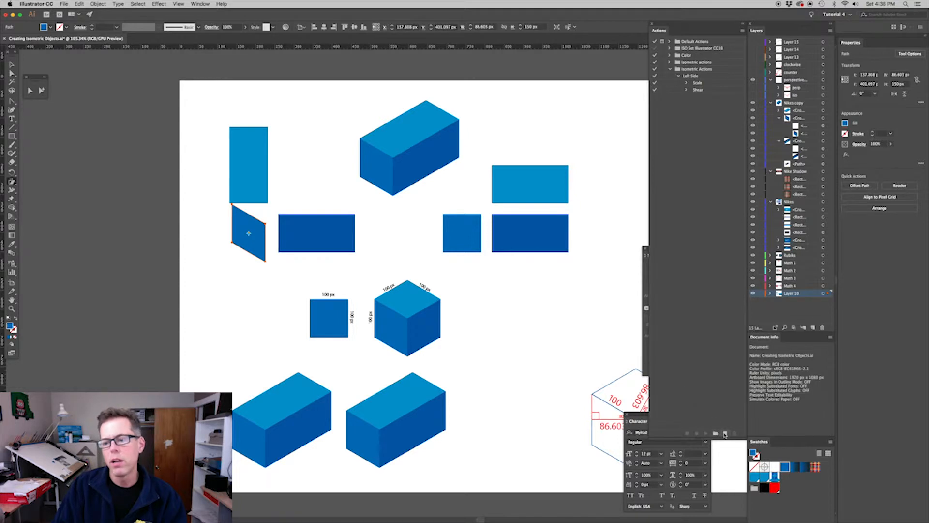
{"action": "left_click", "coordinate": [724, 434]}
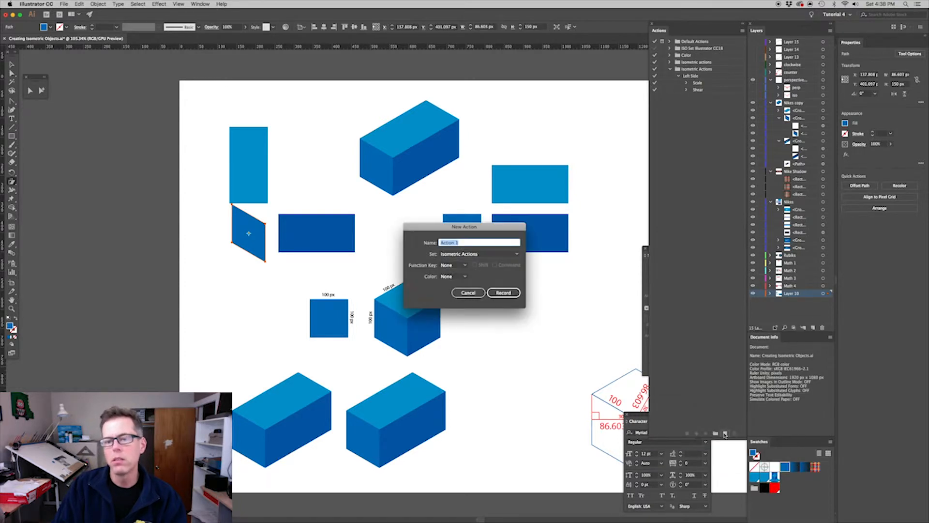
{"action": "type", "text": "Right S"}
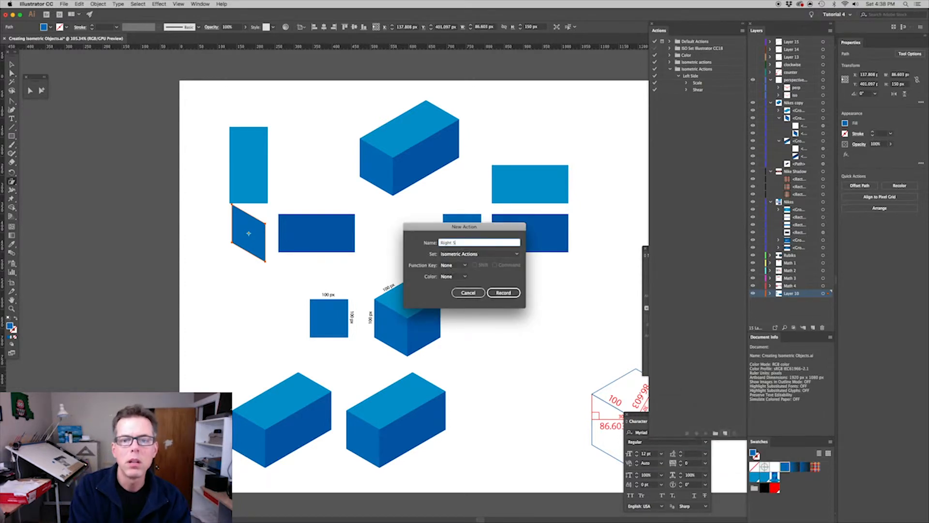
{"action": "type", "text": "ide"}
{"action": "left_click", "coordinate": [503, 293]}
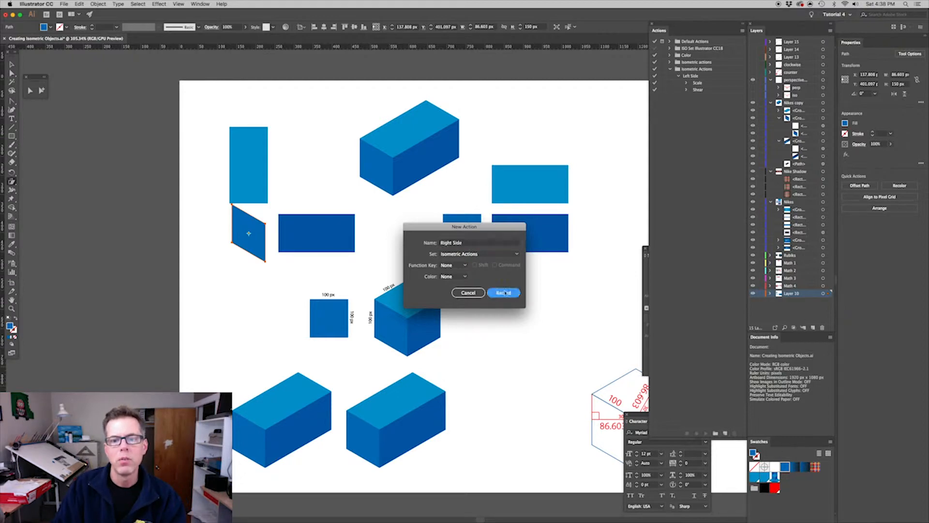
{"action": "left_click", "coordinate": [11, 64]}
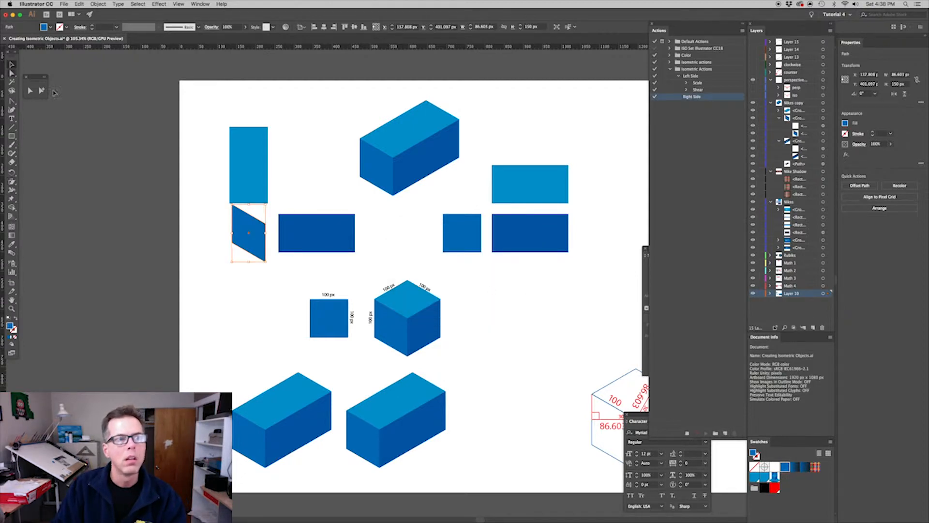
{"action": "left_click", "coordinate": [321, 237]}
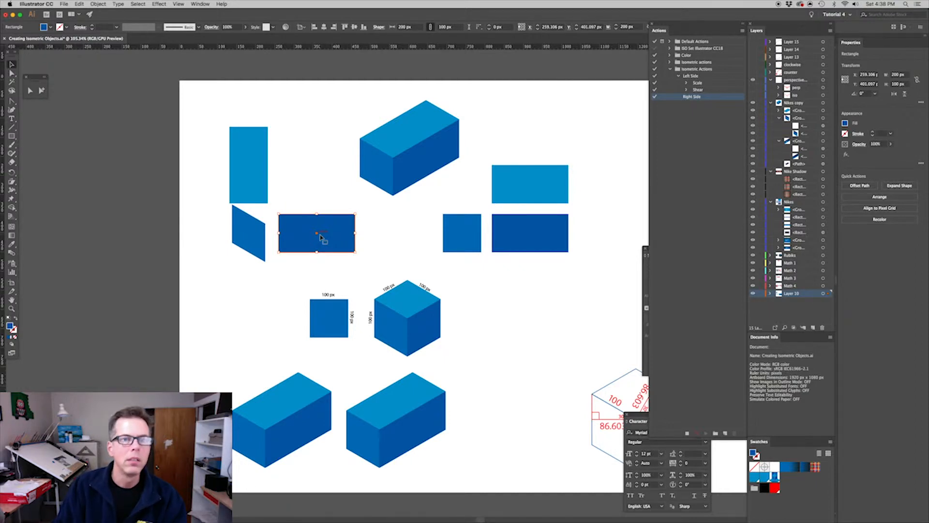
Scale the dark blue rectangle beside the sheared square non-uniformly to 86.603% horizontally and 100% vertically
{"action": "left_click", "coordinate": [399, 139]}
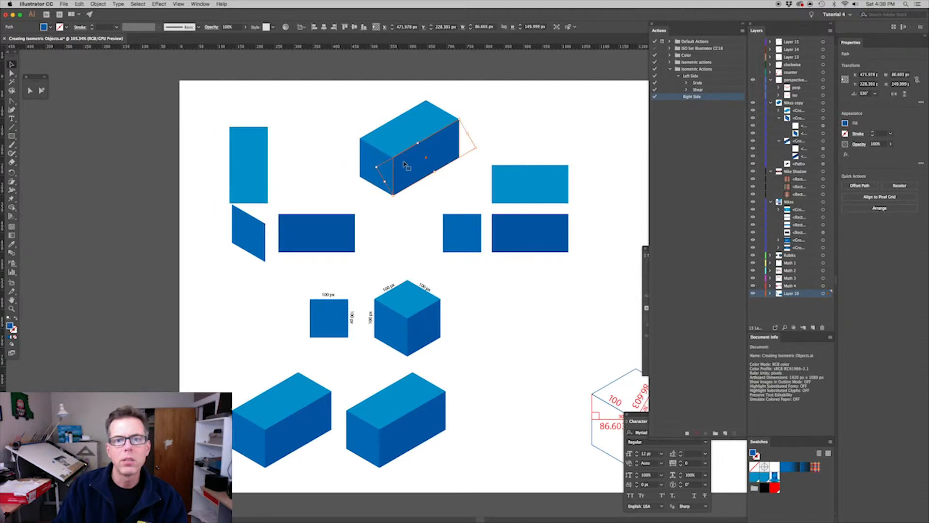
{"action": "left_click", "coordinate": [322, 233]}
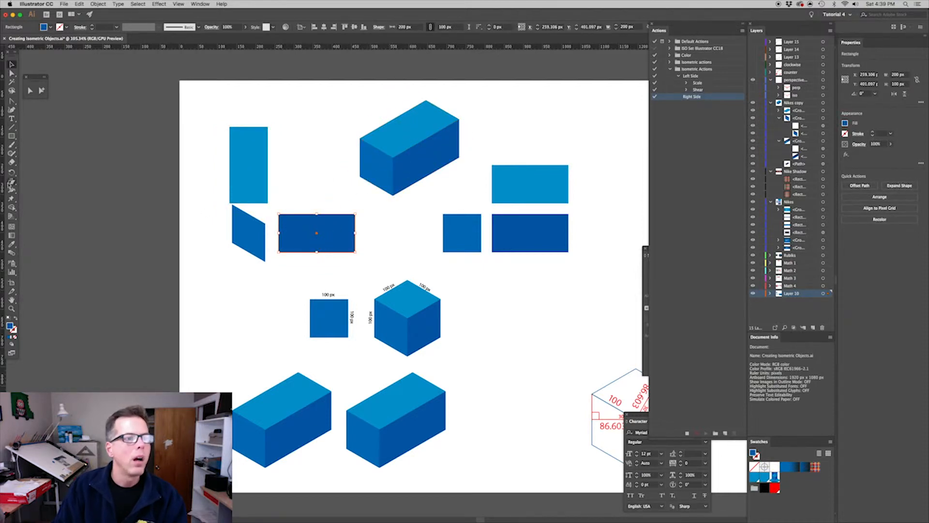
{"action": "left_click", "coordinate": [12, 181]}
{"action": "left_click", "coordinate": [37, 181]}
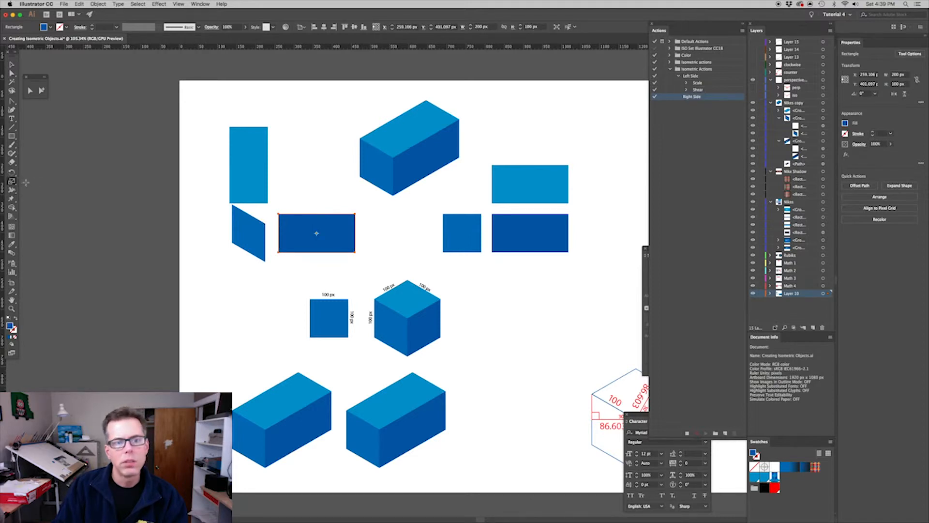
{"action": "double_click", "coordinate": [11, 182]}
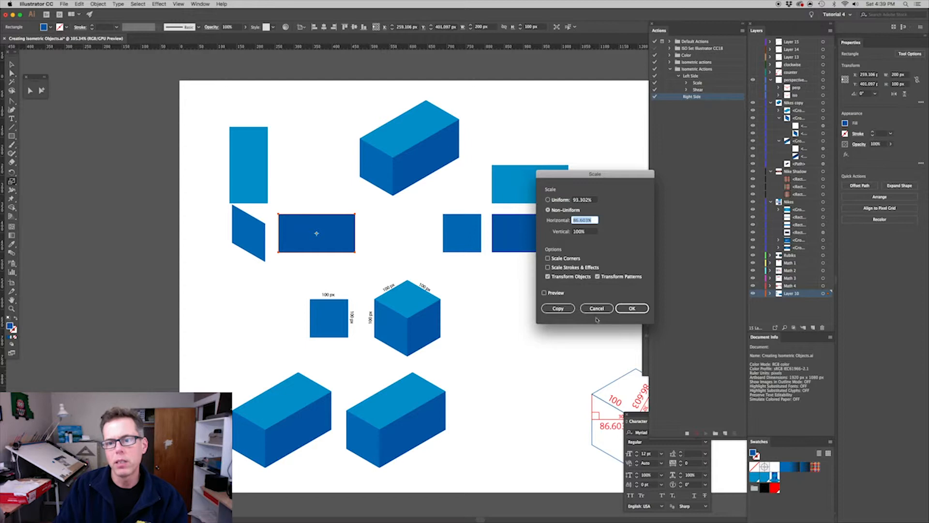
{"action": "left_click", "coordinate": [628, 312]}
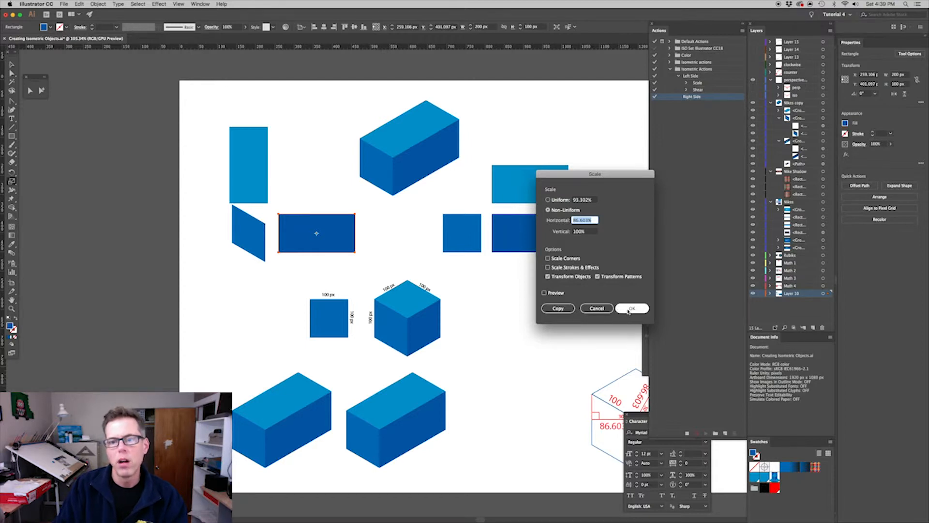
{"action": "left_click", "coordinate": [628, 311]}
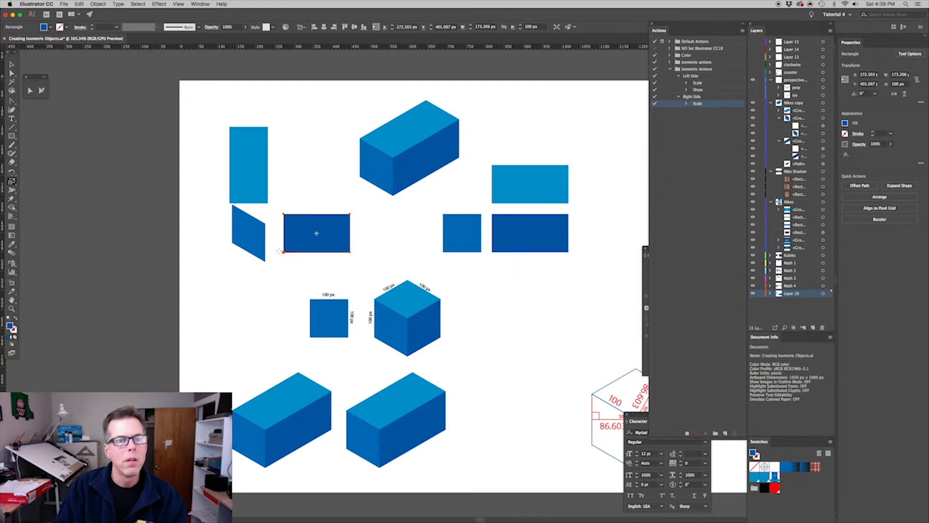
Shear the narrowed dark blue rectangle by -30° along the vertical axis and stop recording the Right Side action
{"action": "left_click_drag", "start_coordinate": [12, 181], "coordinate": [32, 190]}
{"action": "left_click", "coordinate": [12, 181]}
{"action": "double_click", "coordinate": [12, 181]}
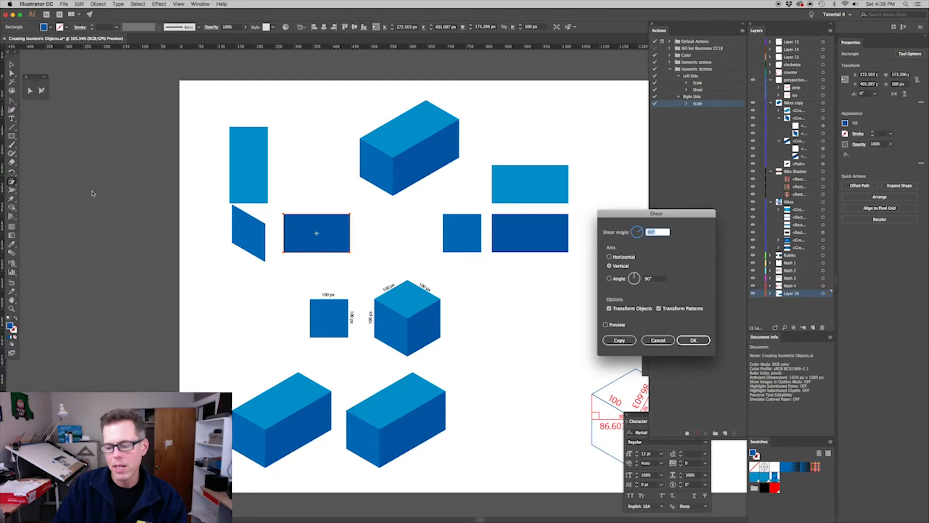
{"action": "type", "text": "-30"}
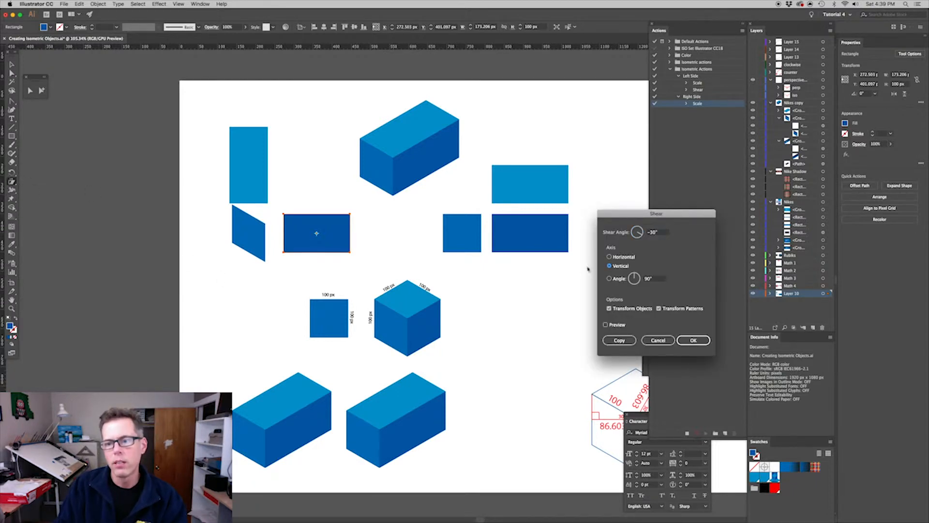
{"action": "left_click", "coordinate": [611, 265]}
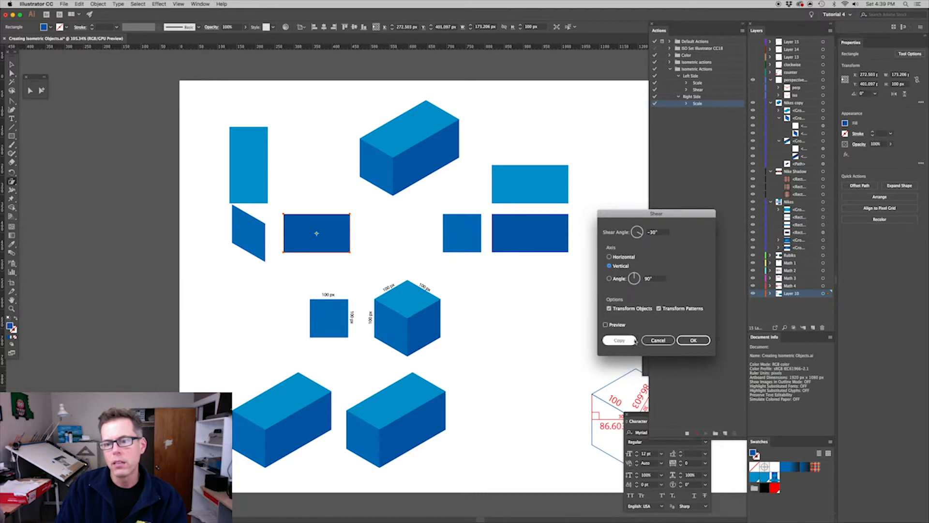
{"action": "left_click", "coordinate": [606, 325]}
{"action": "left_click", "coordinate": [606, 324]}
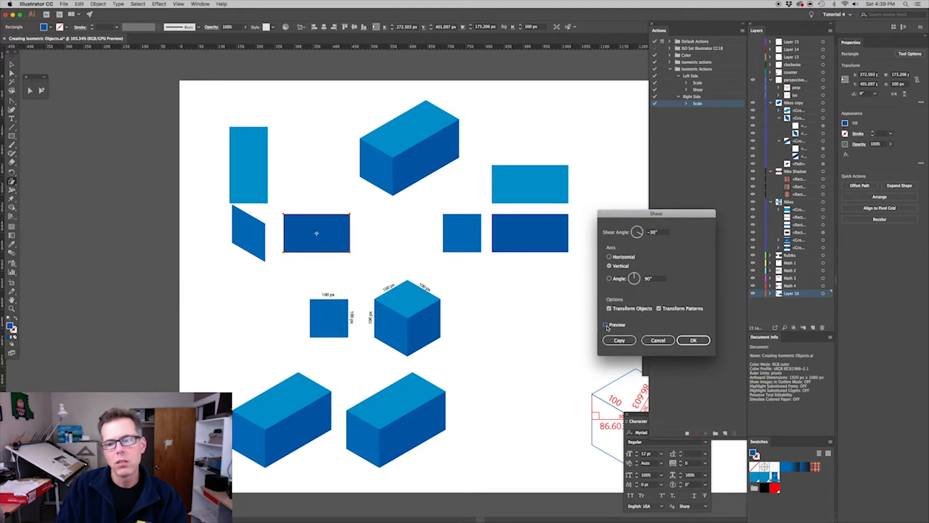
{"action": "left_click", "coordinate": [693, 341]}
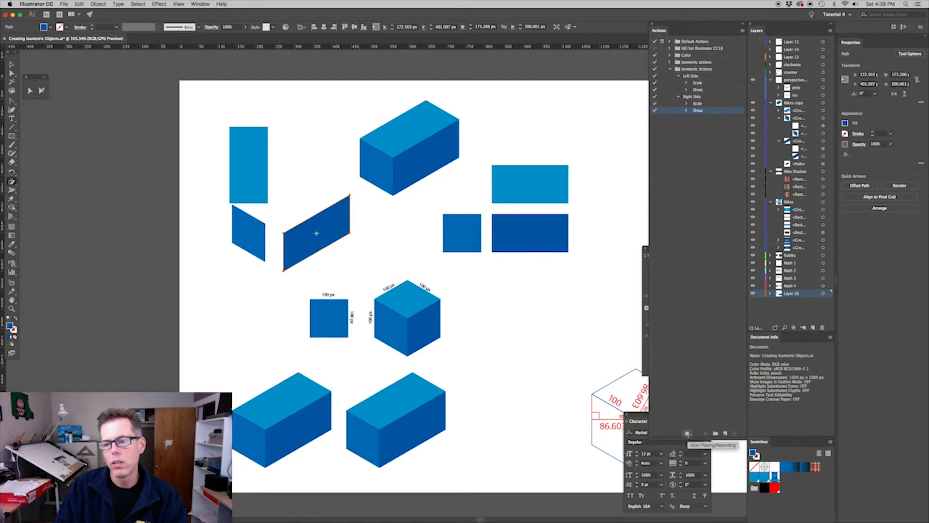
{"action": "left_click", "coordinate": [687, 432]}
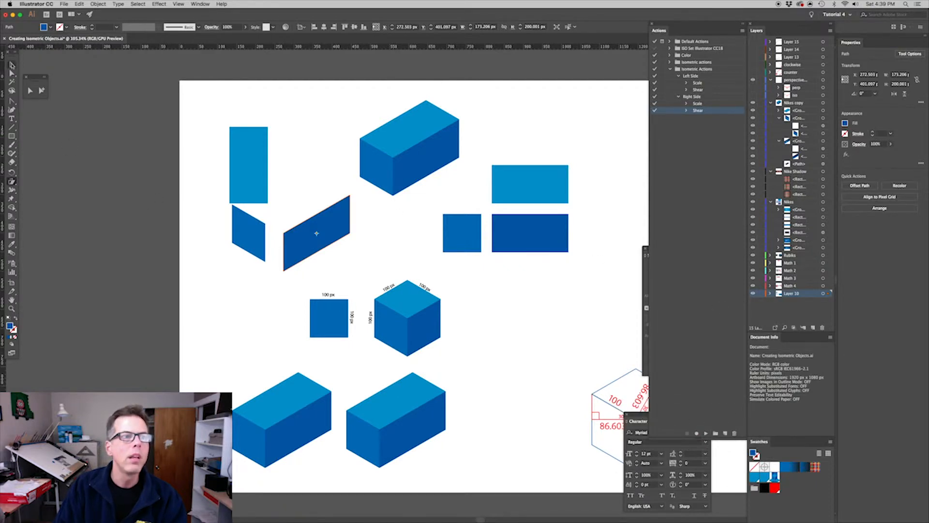
Move the tall light blue rectangle slightly up and right, and start recording a new action named Top over left in the Isometric Actions set
{"action": "left_click", "coordinate": [12, 64]}
{"action": "left_click_drag", "start_coordinate": [249, 155], "coordinate": [265, 147]}
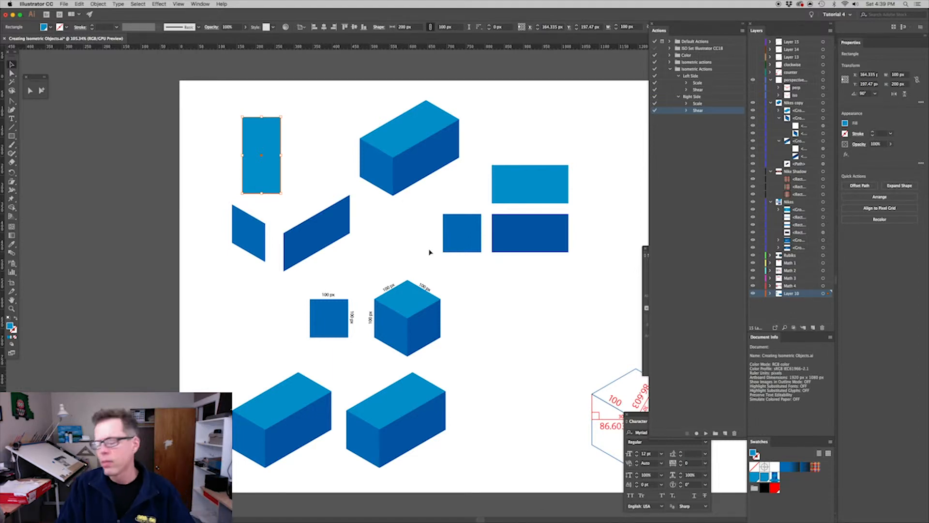
{"action": "key", "text": "s"}
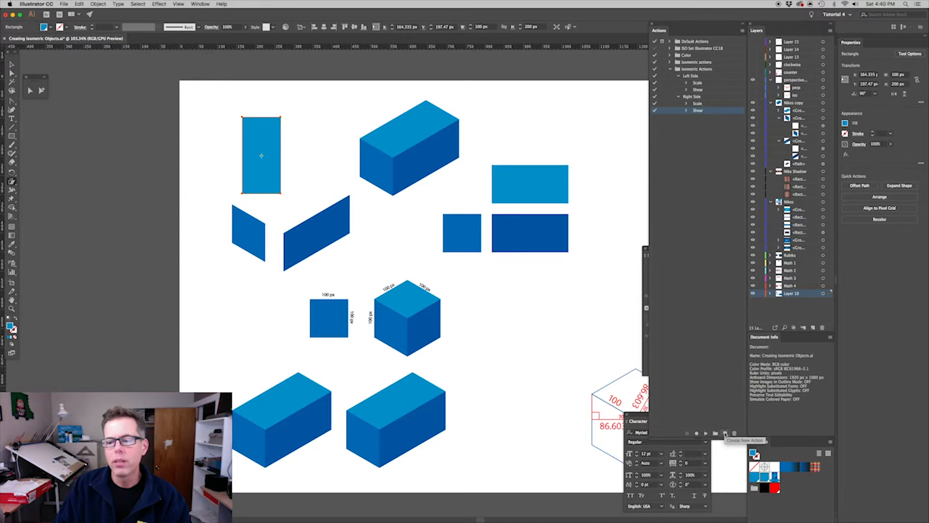
{"action": "left_click", "coordinate": [725, 433]}
{"action": "type", "text": "Top over left"}
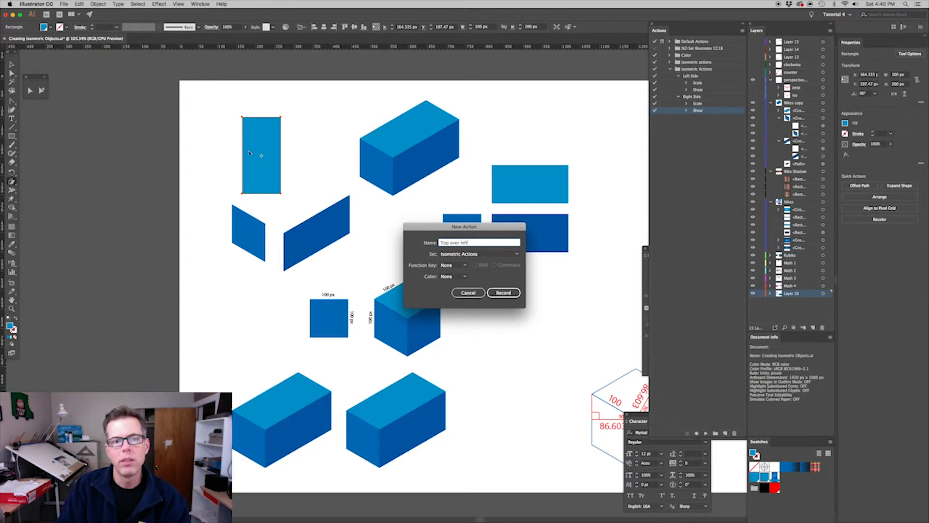
{"action": "left_click", "coordinate": [500, 293]}
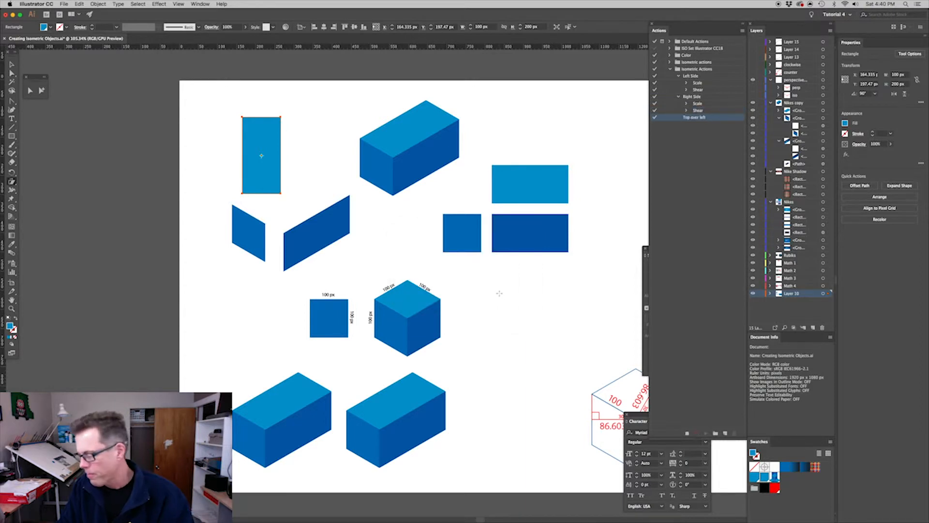
Scale the tall light blue rectangle non-uniformly to 100% horizontally and 86.603% vertically
{"action": "left_click", "coordinate": [14, 182]}
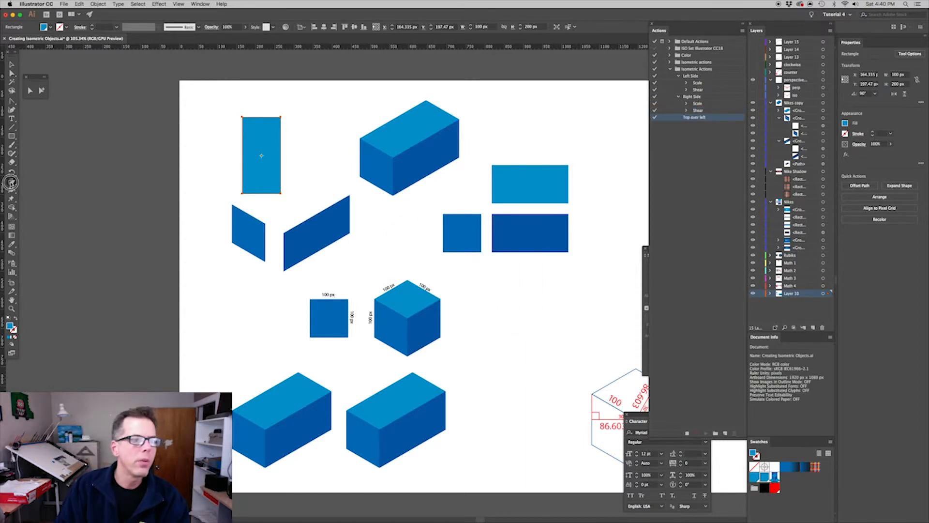
{"action": "left_click", "coordinate": [28, 182]}
{"action": "double_click", "coordinate": [11, 182]}
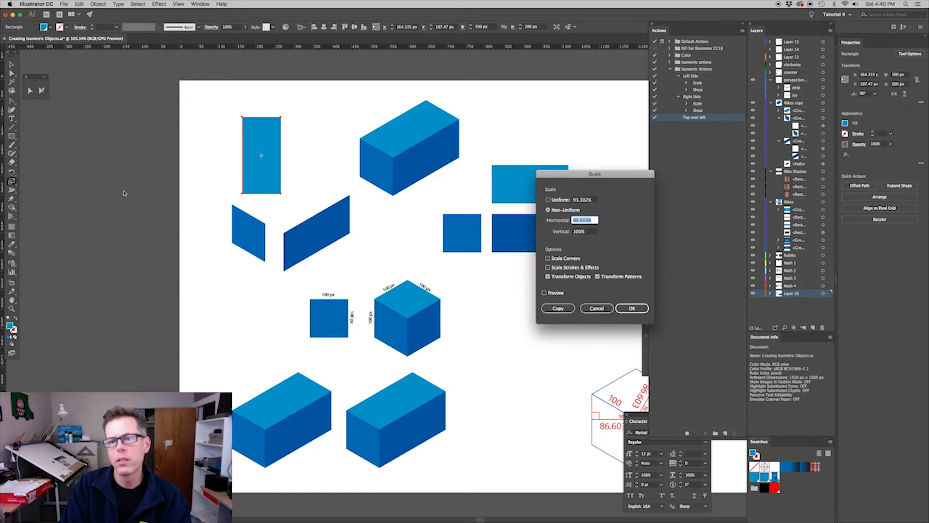
{"action": "type", "text": "100"}
{"action": "key", "text": "Tab"}
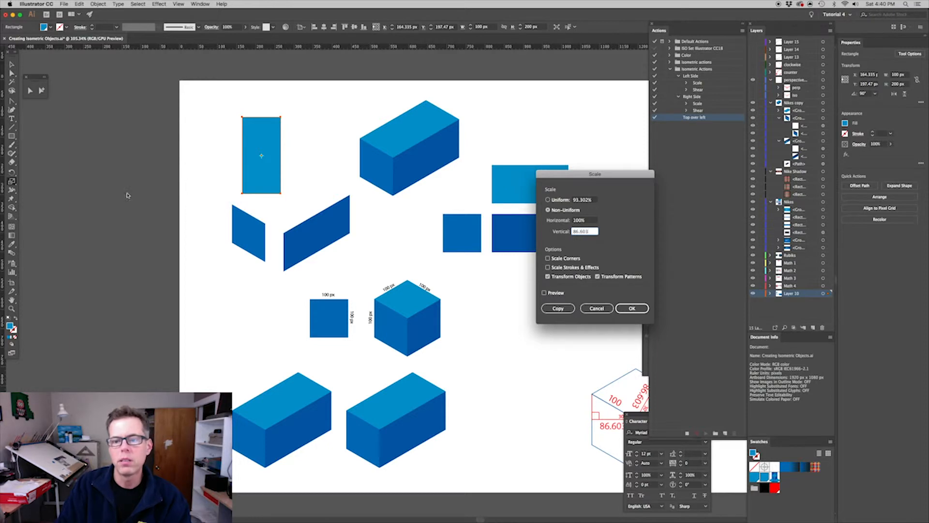
{"action": "type", "text": "86.603"}
{"action": "left_click", "coordinate": [632, 310]}
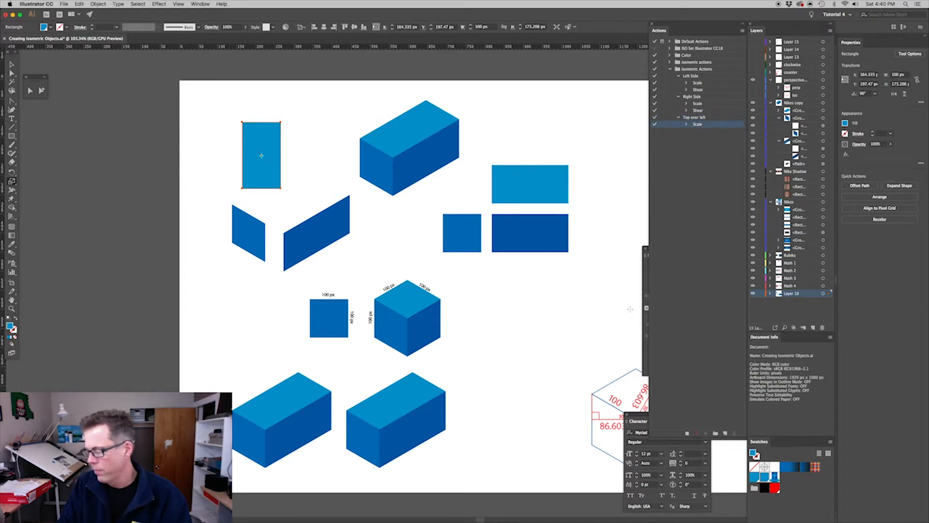
Shear the shortened light blue rectangle by 30° along the horizontal axis
{"action": "left_click", "coordinate": [11, 183]}
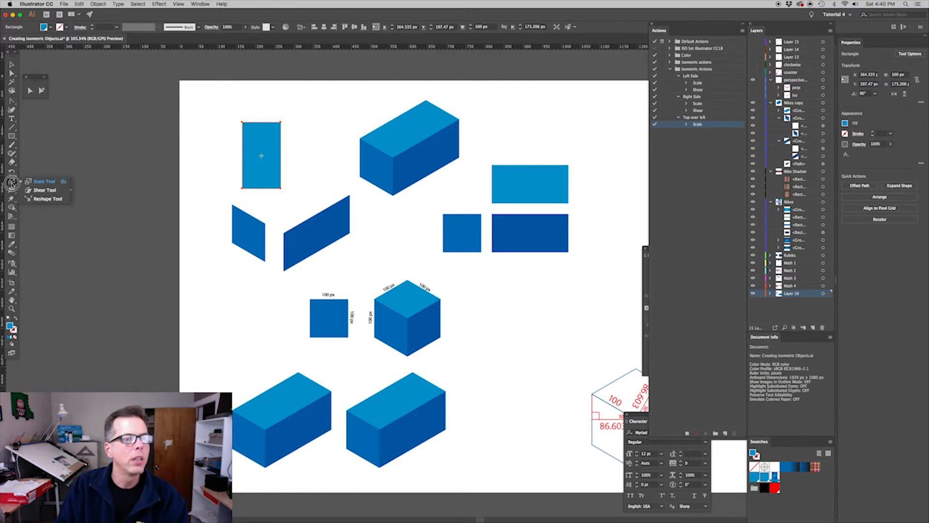
{"action": "left_click", "coordinate": [44, 190]}
{"action": "double_click", "coordinate": [11, 183]}
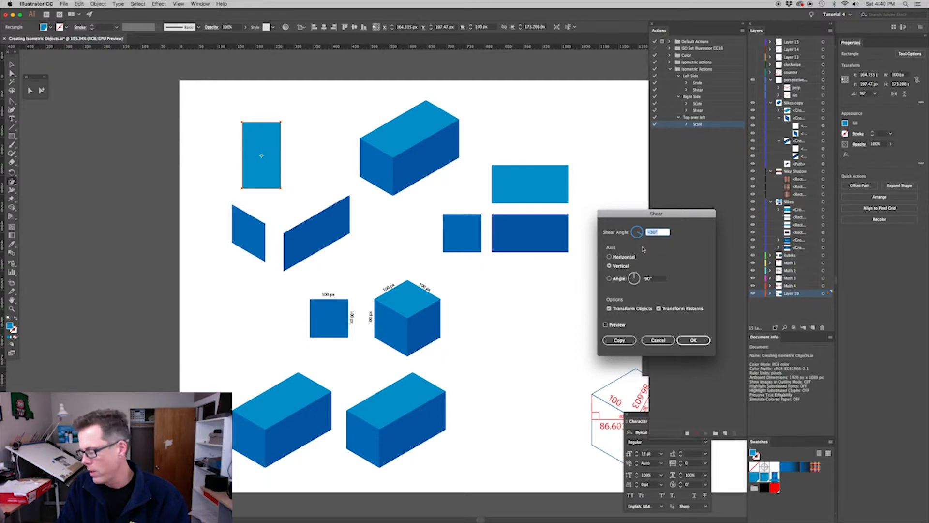
{"action": "type", "text": "30"}
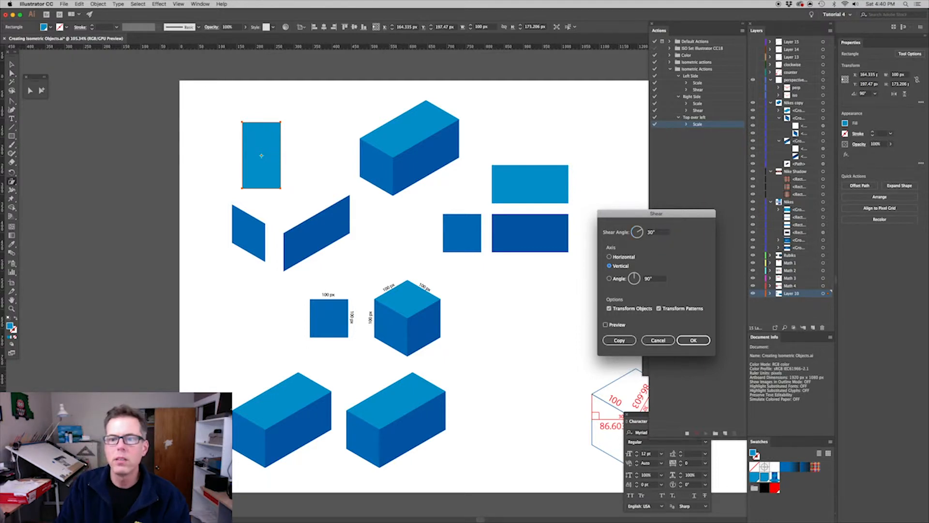
{"action": "left_click", "coordinate": [610, 257]}
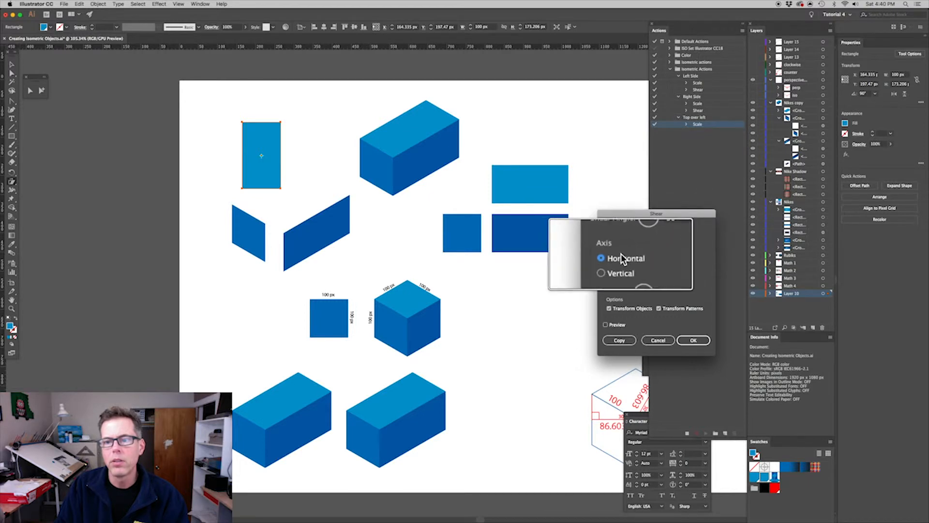
{"action": "left_click", "coordinate": [692, 340]}
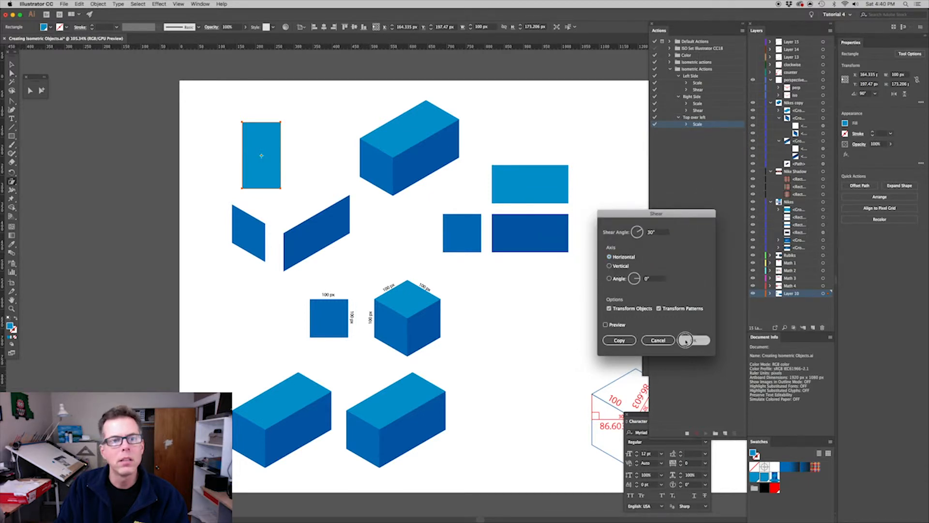
Rotate the sheared light blue shape by -30° and stop recording the Top over left action
{"action": "double_click", "coordinate": [12, 174]}
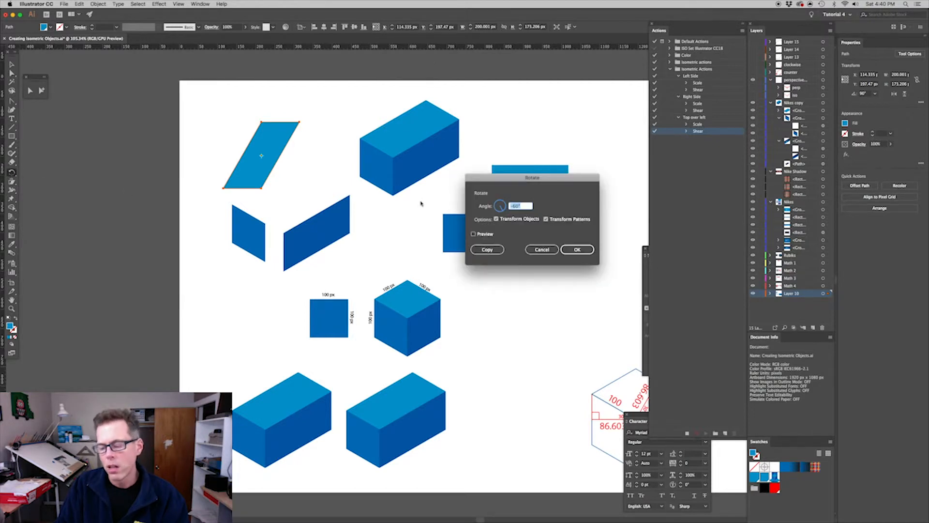
{"action": "type", "text": "-"}
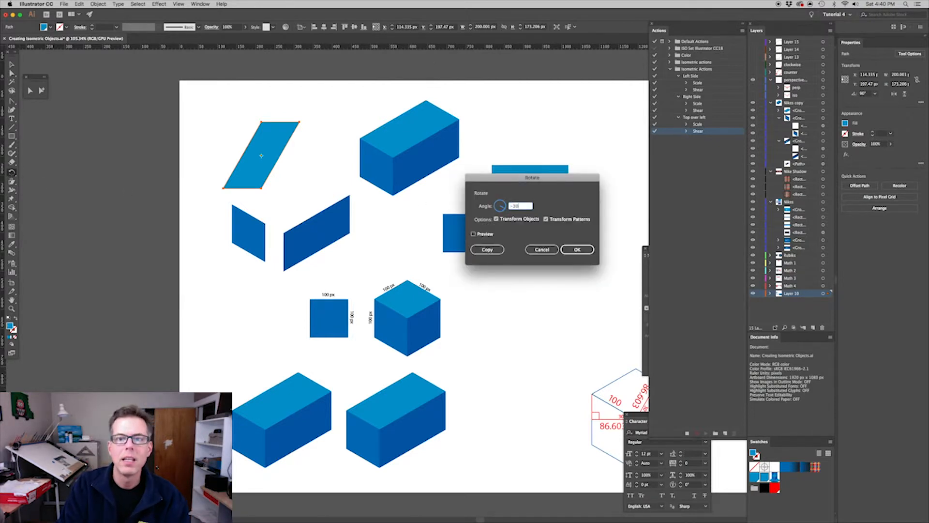
{"action": "left_click", "coordinate": [572, 248]}
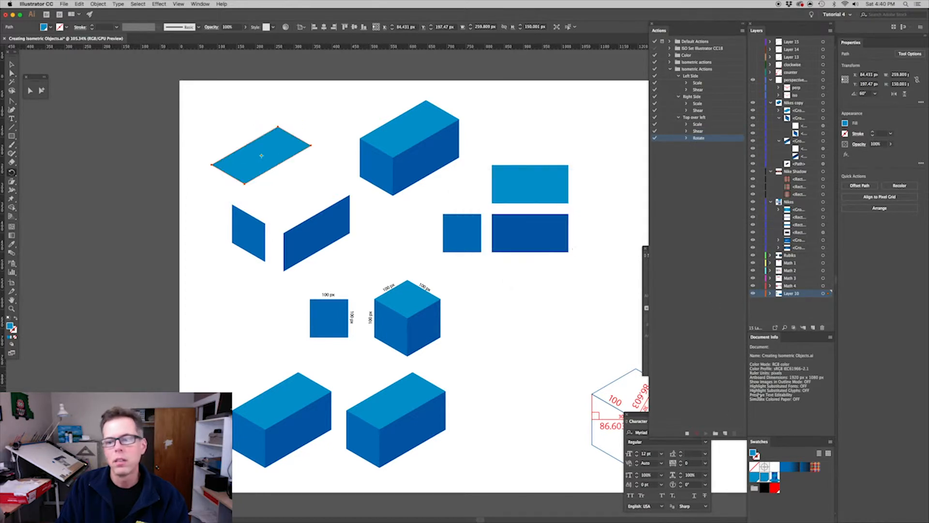
{"action": "left_click", "coordinate": [687, 434]}
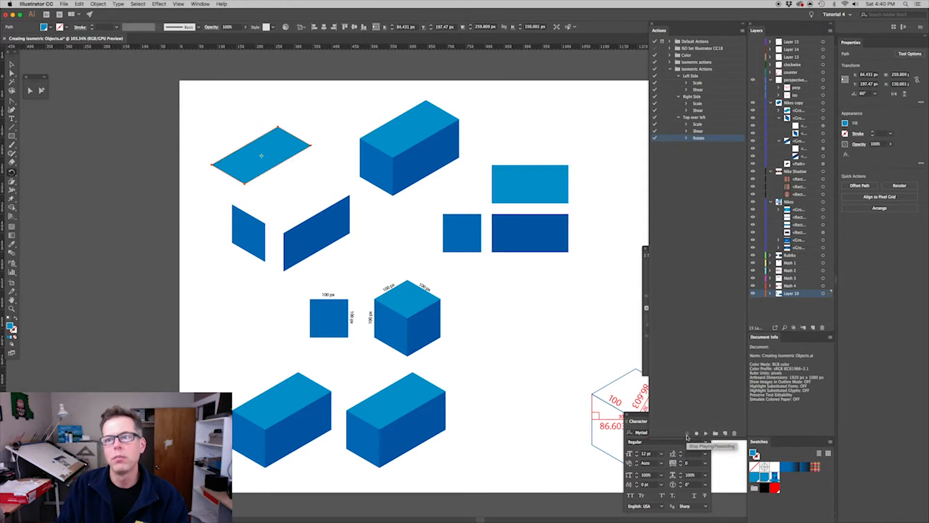
Reposition the light blue top face and snap the sheared square's upper right corner to its lowest corner
{"action": "left_click", "coordinate": [42, 90]}
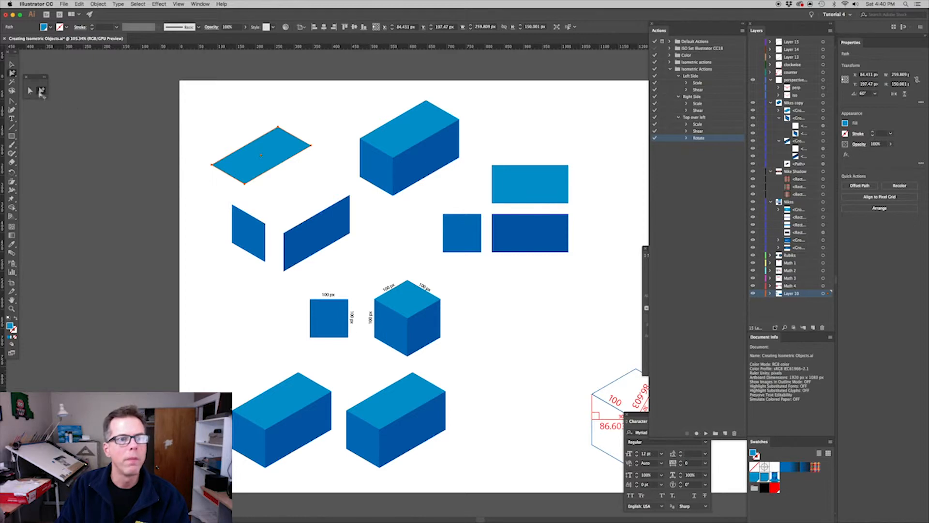
{"action": "left_click", "coordinate": [125, 163]}
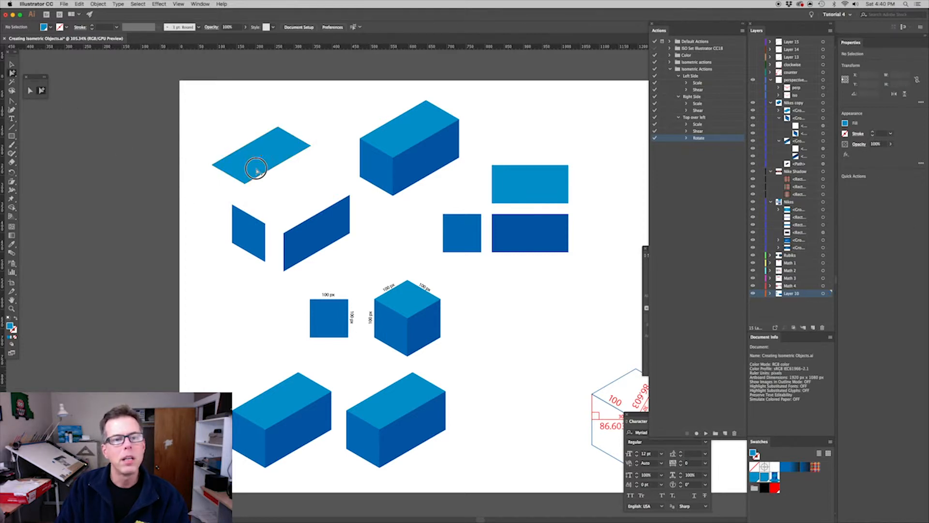
{"action": "left_click_drag", "start_coordinate": [253, 167], "coordinate": [274, 171]}
{"action": "left_click_drag", "start_coordinate": [260, 225], "coordinate": [253, 205]}
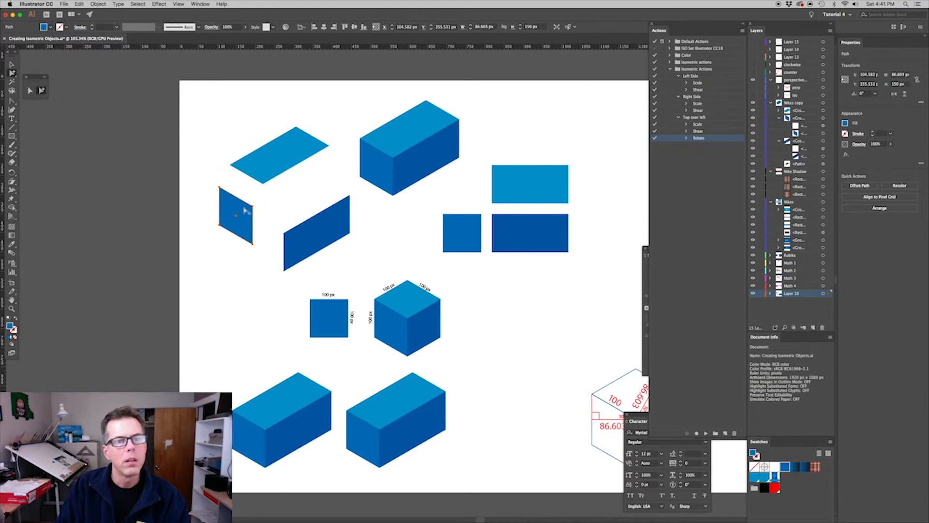
{"action": "left_click", "coordinate": [253, 206]}
{"action": "left_click_drag", "start_coordinate": [253, 206], "coordinate": [263, 183]}
Snap the dark blue face's upper left corner to the top face's lowest corner to complete the isometric box, and deselect it
{"action": "left_click", "coordinate": [305, 231]}
{"action": "key", "text": "a"}
{"action": "left_click_drag", "start_coordinate": [283, 233], "coordinate": [262, 184]}
{"action": "key", "text": "v"}
{"action": "left_click", "coordinate": [263, 249]}
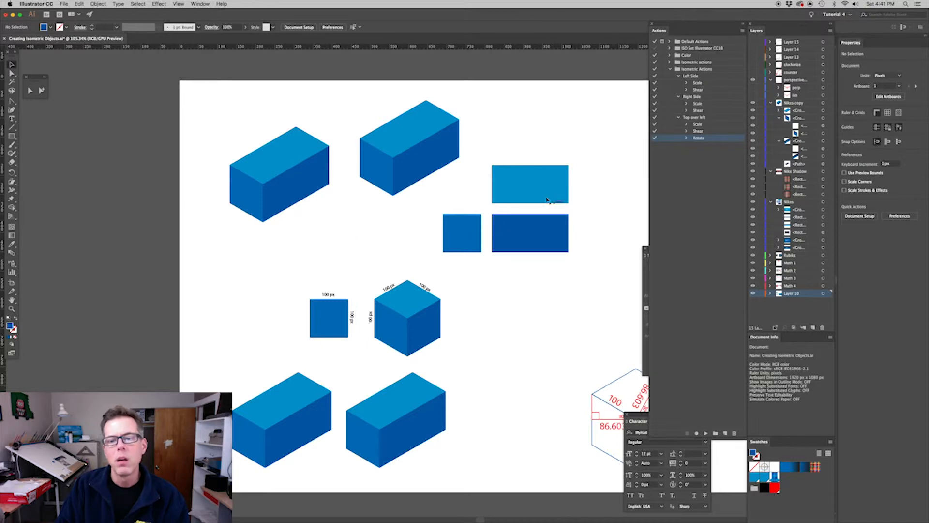
Select the light blue rectangle and start recording a new action named Top over right in the Isometric Actions set
{"action": "left_click", "coordinate": [529, 189]}
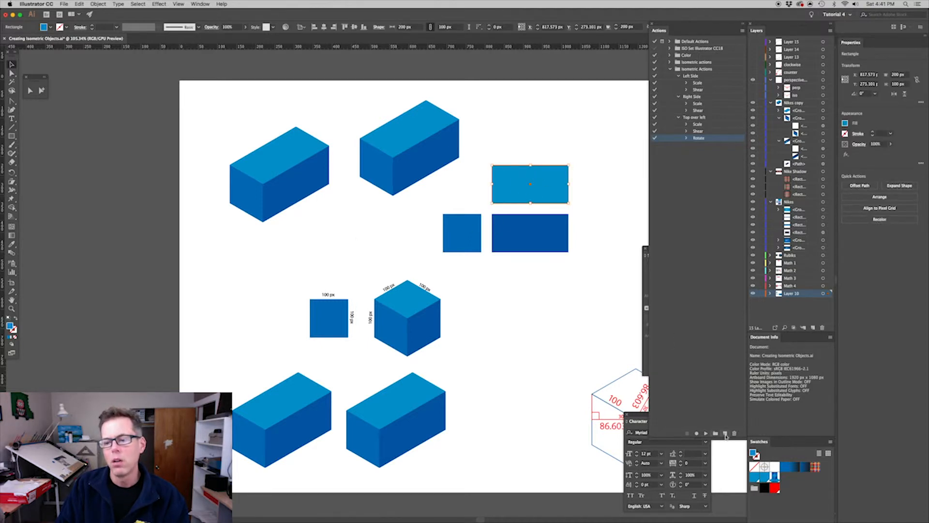
{"action": "left_click", "coordinate": [725, 434]}
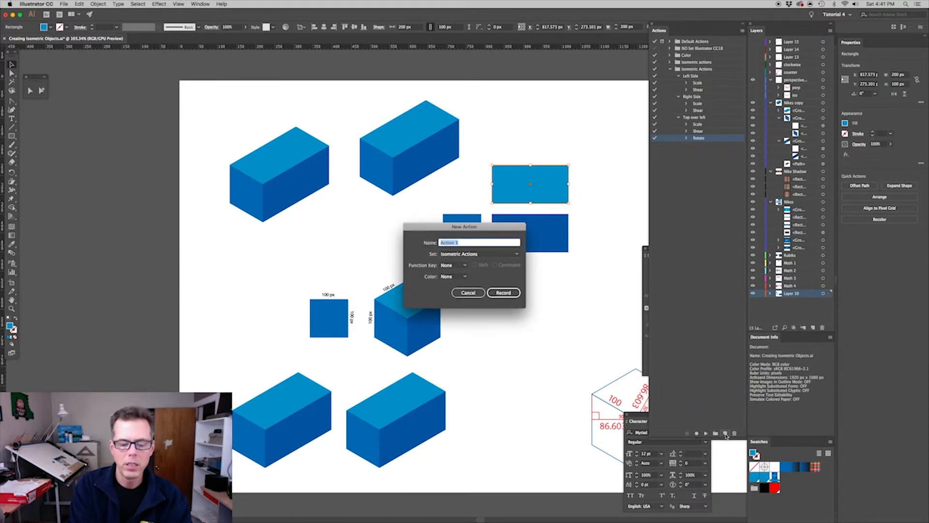
{"action": "type", "text": "Top ov"}
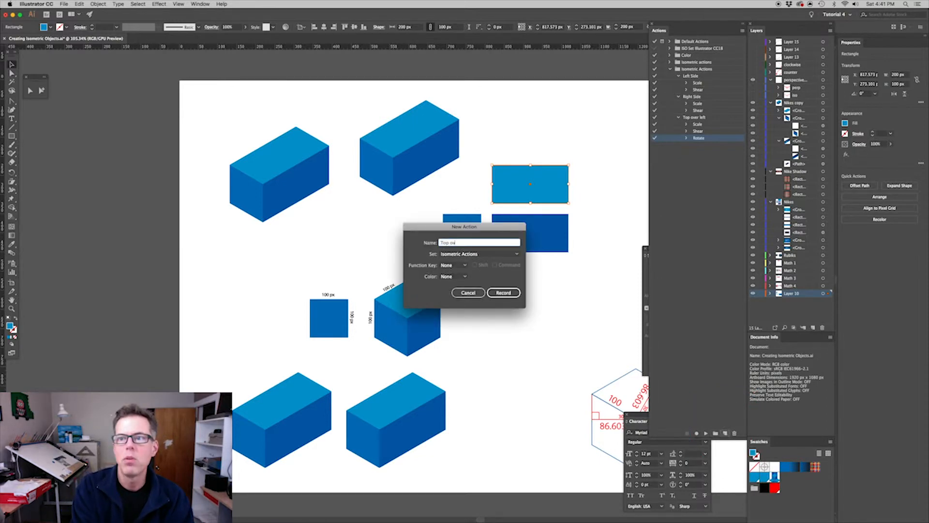
{"action": "type", "text": "er right"}
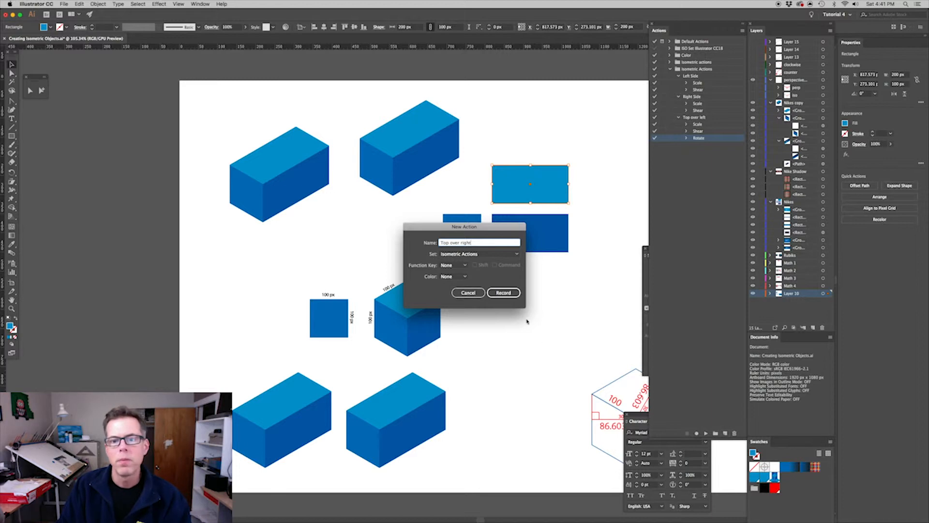
{"action": "left_click", "coordinate": [504, 292]}
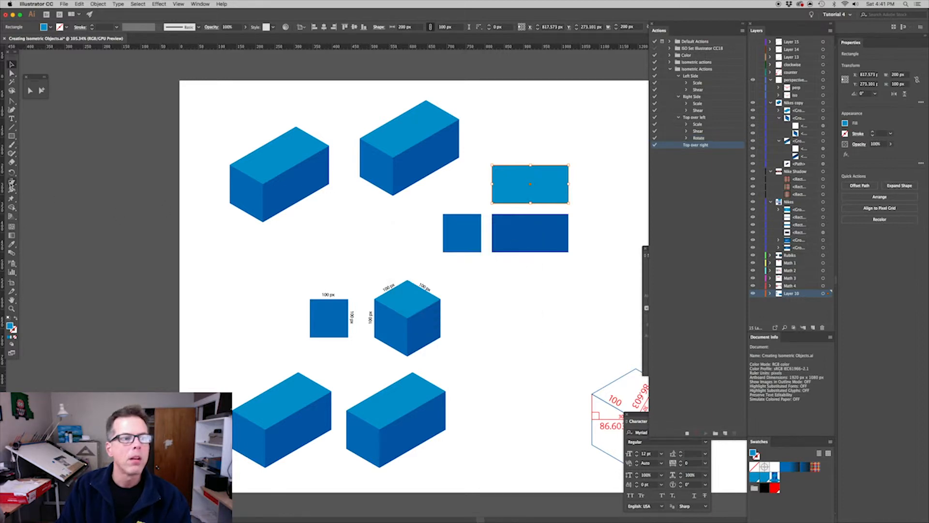
Scale the light blue rectangle non-uniformly to 100% horizontally and 86.603% vertically
{"action": "left_click_drag", "start_coordinate": [12, 181], "coordinate": [35, 183]}
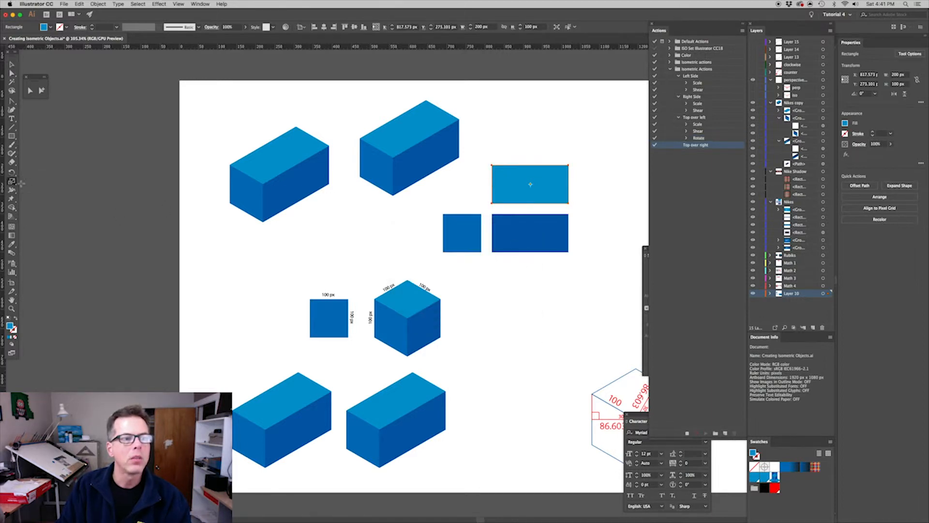
{"action": "double_click", "coordinate": [12, 182]}
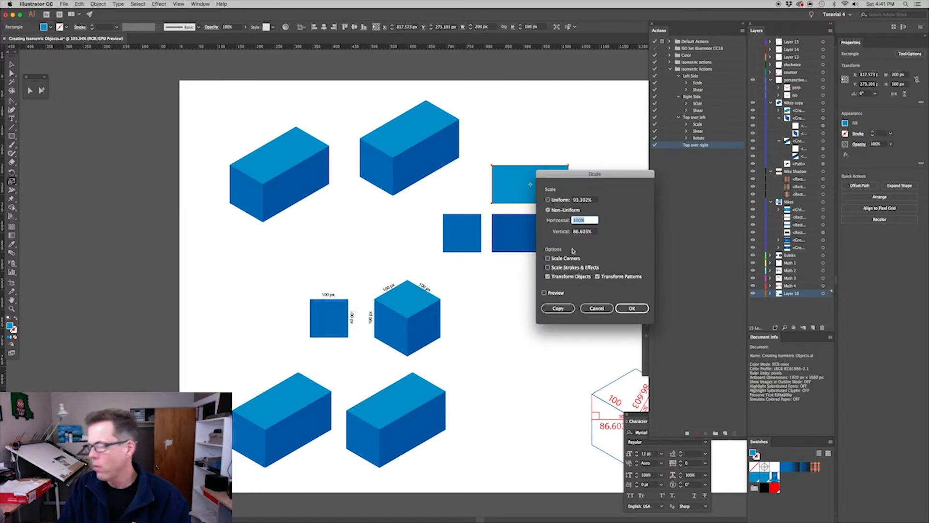
{"action": "left_click", "coordinate": [632, 308]}
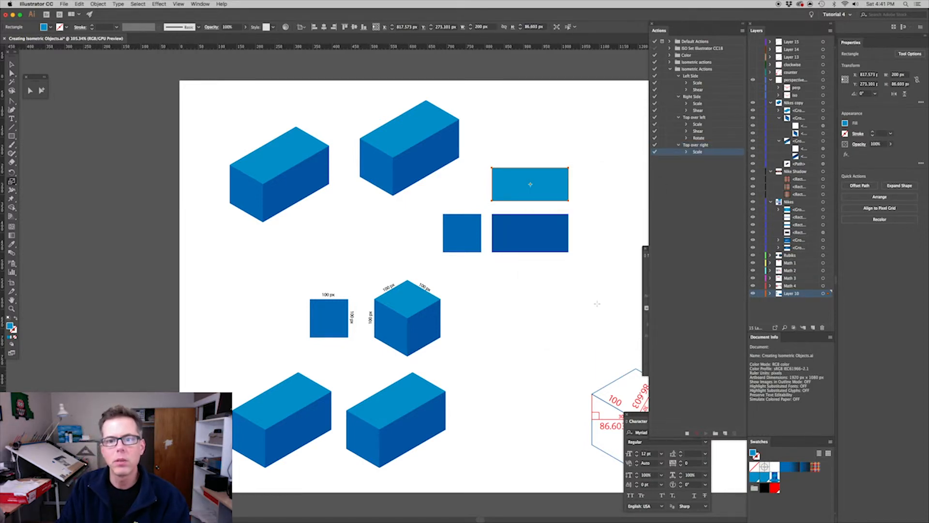
Shear the shortened light blue rectangle by -30° along the horizontal axis
{"action": "left_click_drag", "start_coordinate": [12, 182], "coordinate": [44, 190]}
{"action": "double_click", "coordinate": [12, 182]}
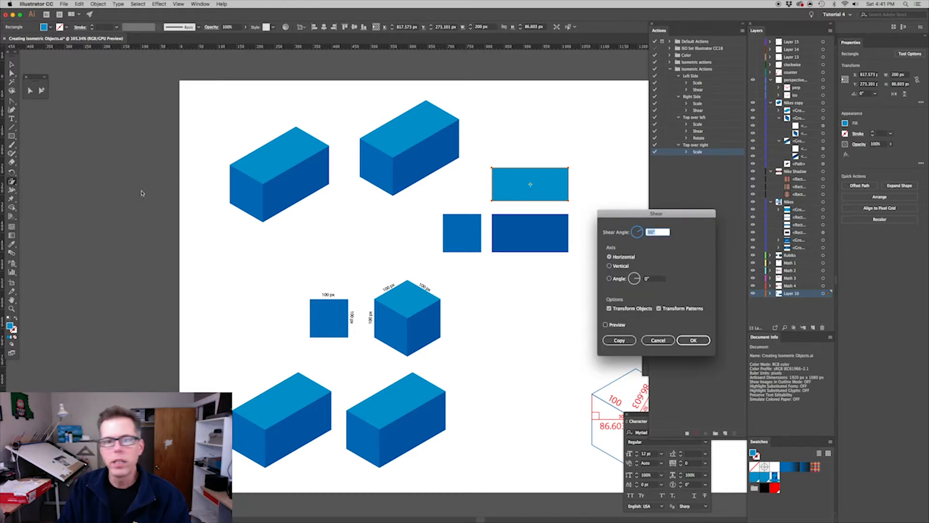
{"action": "type", "text": "-"}
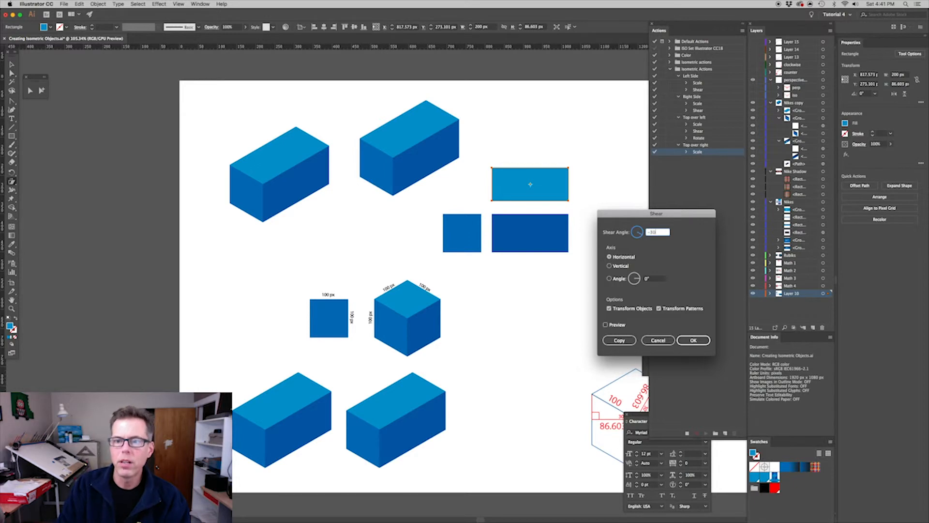
{"action": "left_click", "coordinate": [693, 340]}
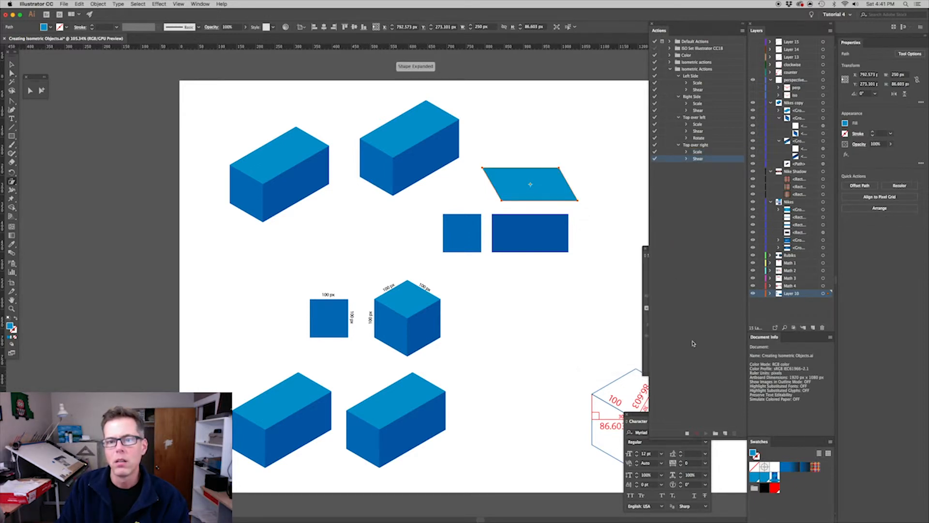
Rotate the sheared light blue shape by 30° and stop recording the Top over right action
{"action": "double_click", "coordinate": [13, 173]}
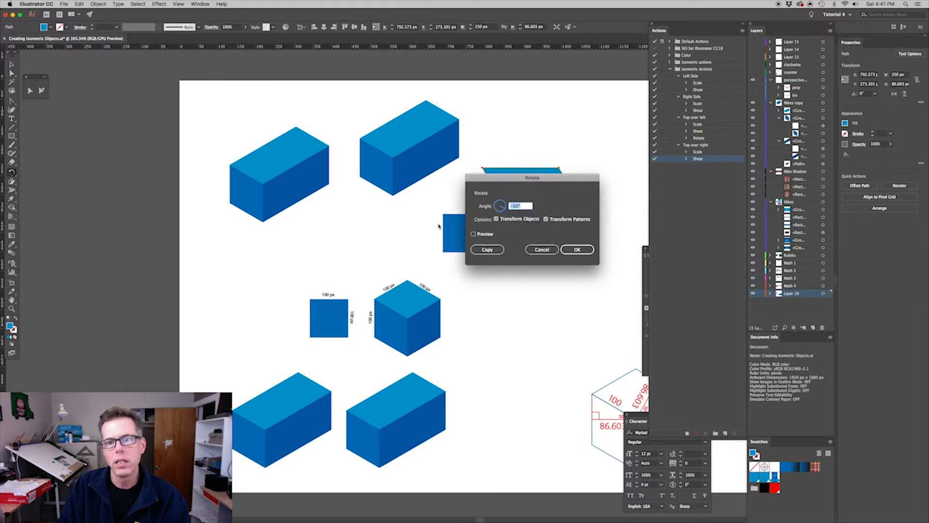
{"action": "key", "text": "Tab"}
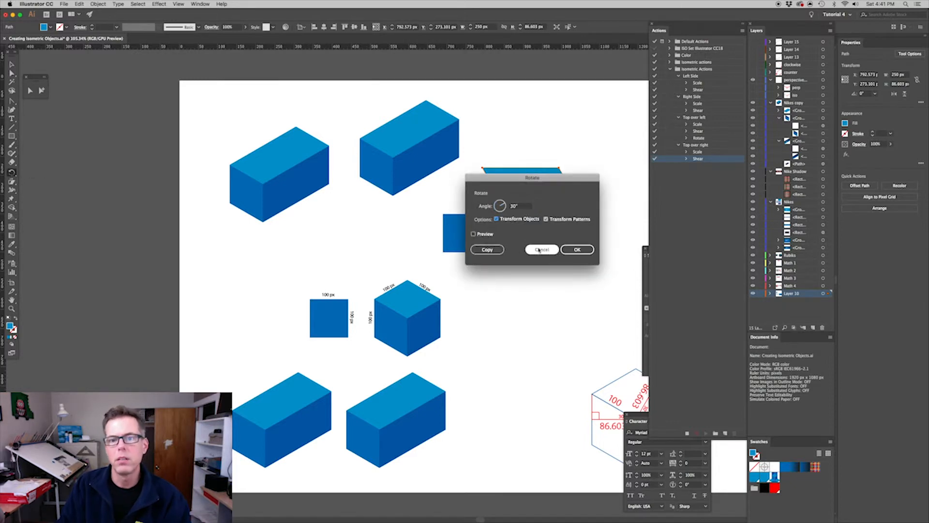
{"action": "left_click", "coordinate": [576, 251]}
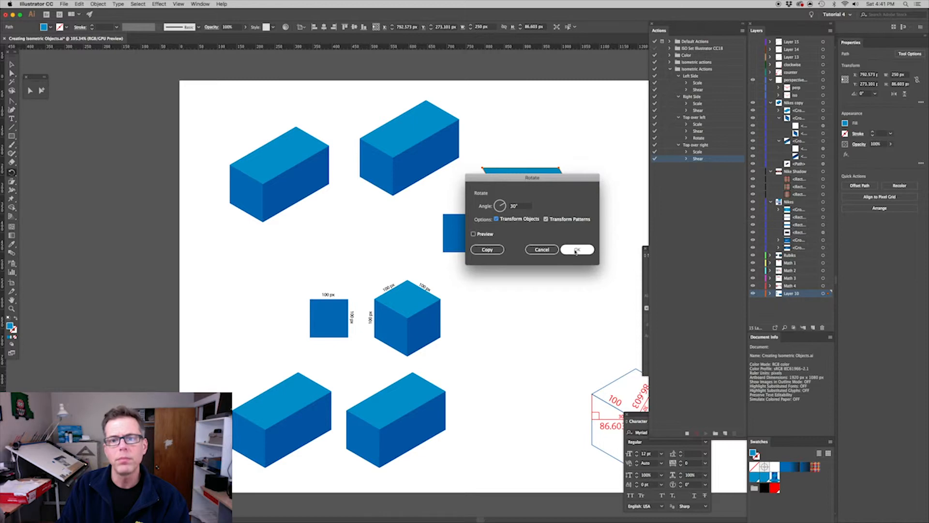
{"action": "left_click", "coordinate": [576, 250]}
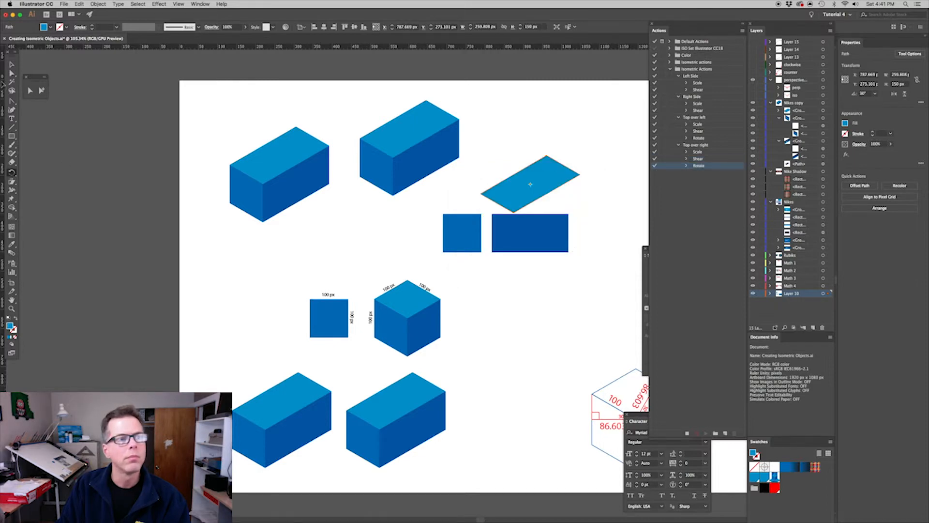
{"action": "left_click", "coordinate": [687, 433]}
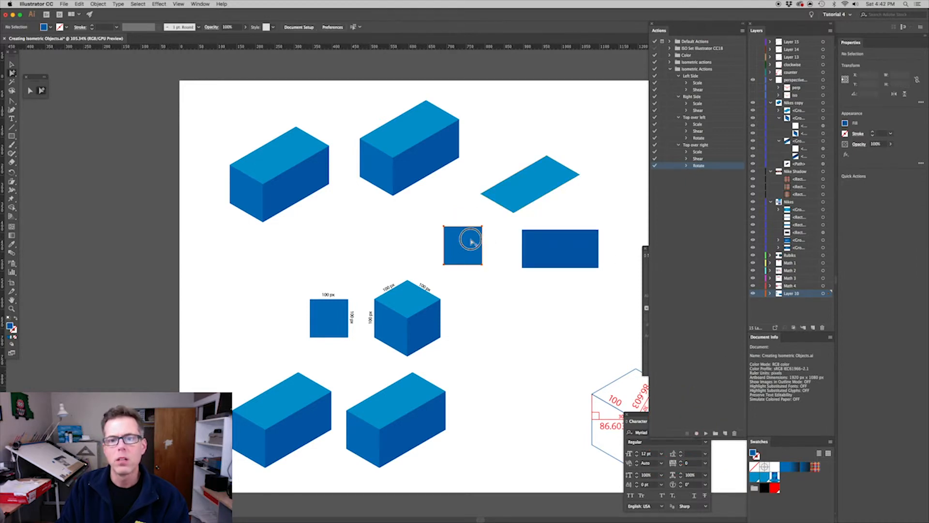
Play the Left Side action on the blue square and the Right Side action on the dark blue rectangle
{"action": "left_click", "coordinate": [468, 238]}
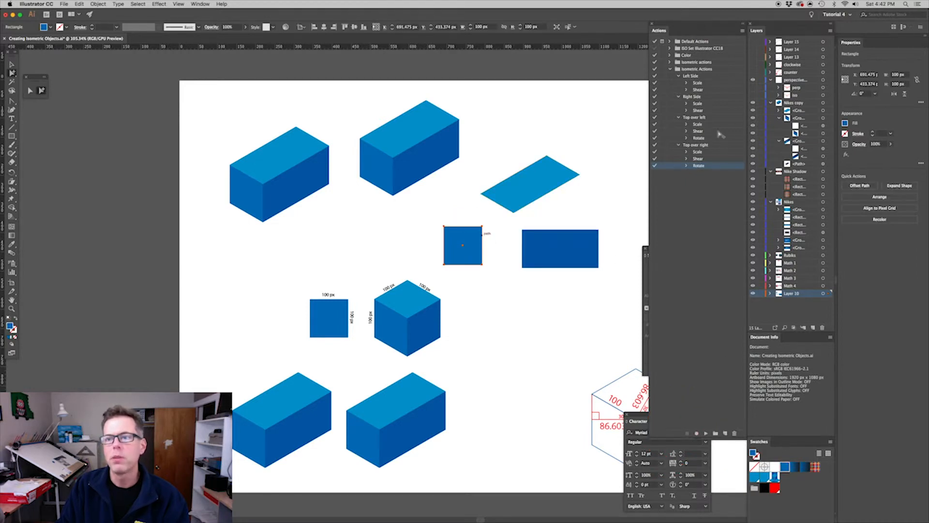
{"action": "left_click", "coordinate": [703, 78]}
{"action": "left_click", "coordinate": [706, 433]}
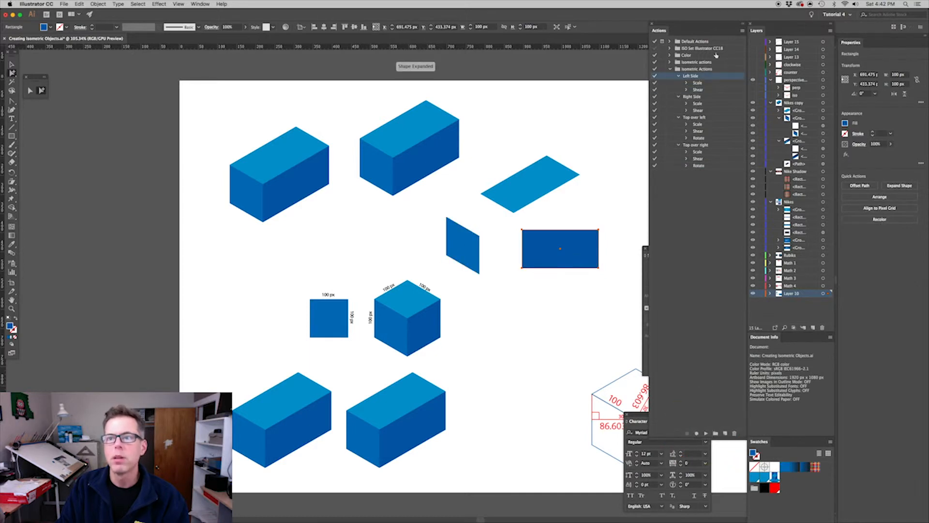
{"action": "left_click", "coordinate": [708, 97]}
{"action": "left_click", "coordinate": [705, 434]}
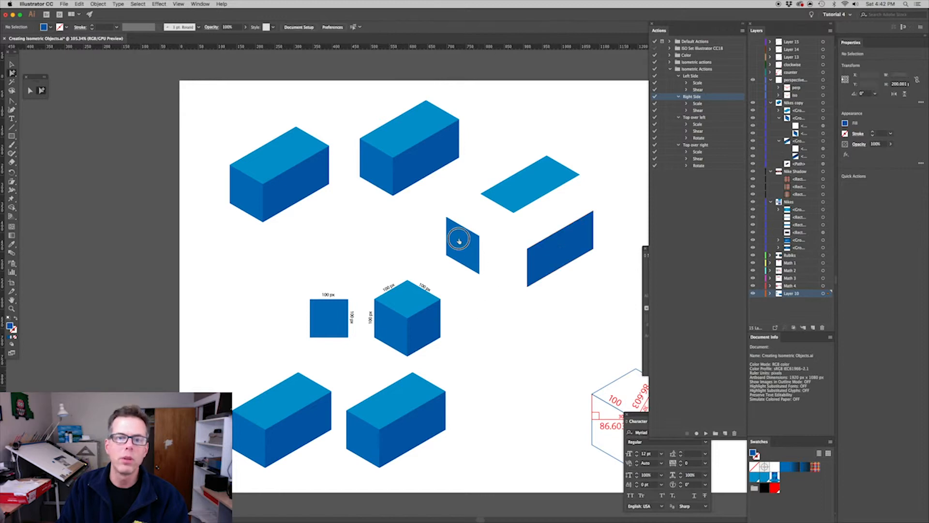
Snap the left face's upper right corner and the dark blue face's upper left corner to the top face's lowest corner, and deselect
{"action": "left_click_drag", "start_coordinate": [477, 236], "coordinate": [514, 213]}
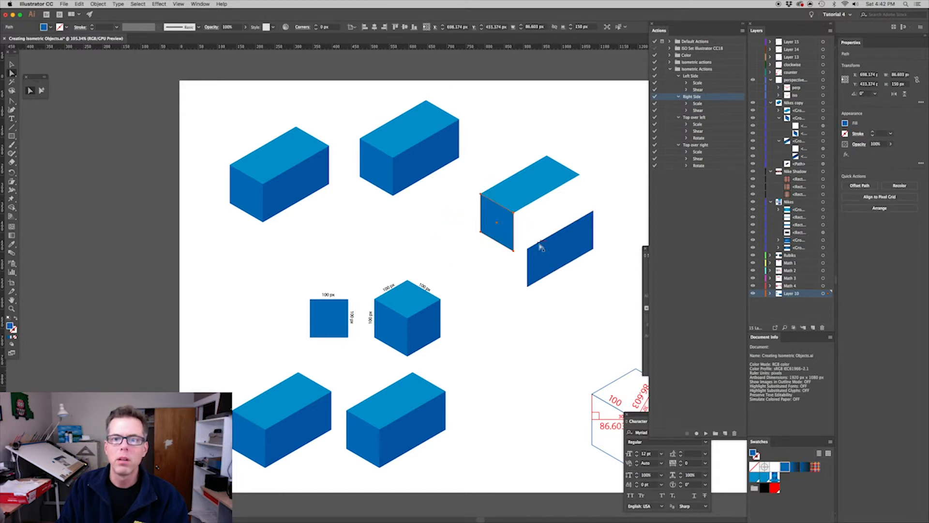
{"action": "left_click_drag", "start_coordinate": [534, 246], "coordinate": [514, 213]}
{"action": "left_click", "coordinate": [541, 317]}
Save the Isometric Actions set as an action file named Isometric Actions in the 00 actions folder
{"action": "scroll", "coordinate": [529, 304], "scroll_direction": "right", "scroll_amount": 3}
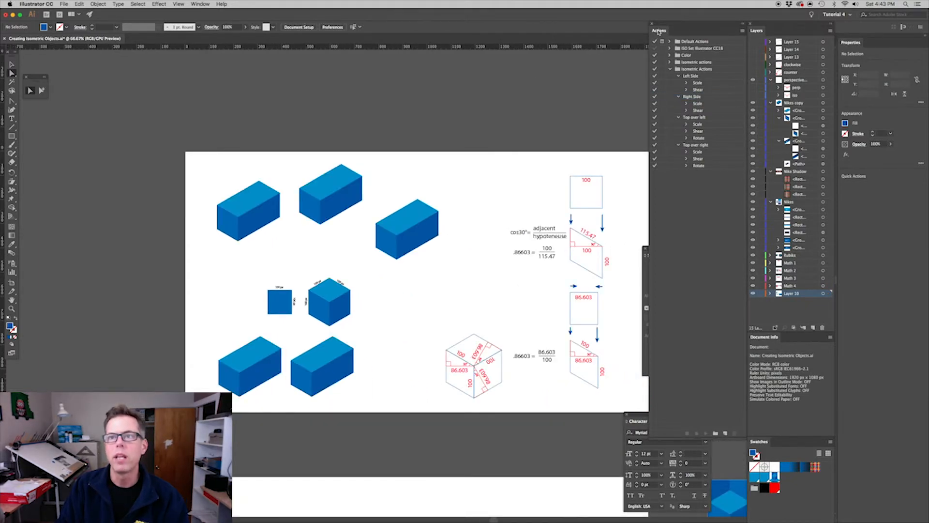
{"action": "left_click", "coordinate": [694, 69]}
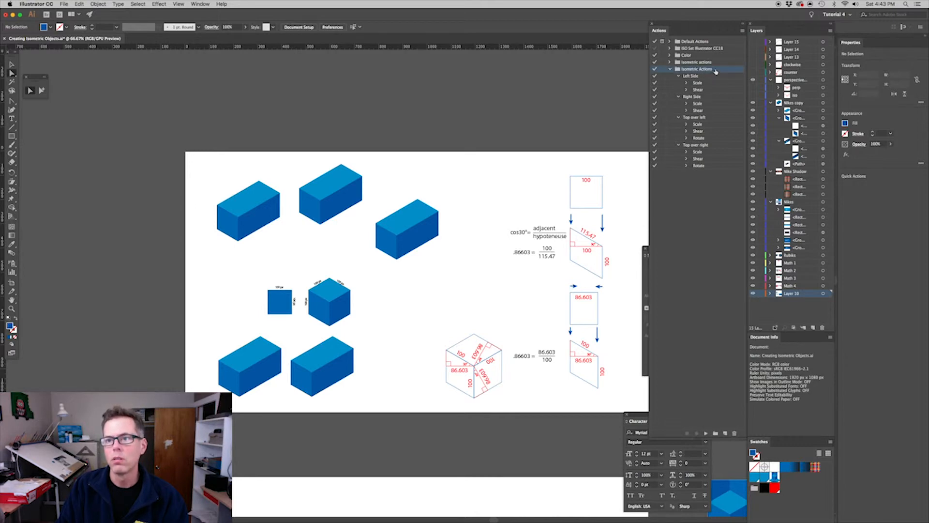
{"action": "left_click", "coordinate": [743, 31]}
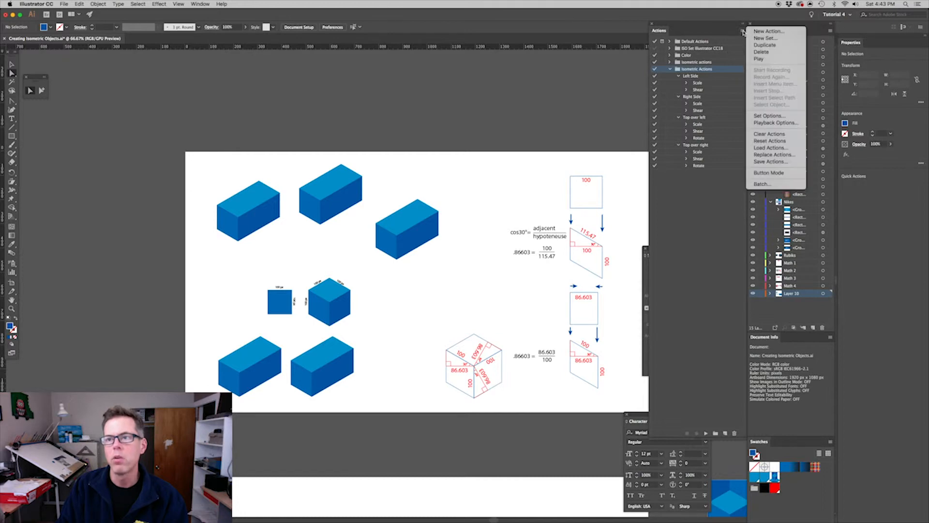
{"action": "left_click", "coordinate": [767, 162]}
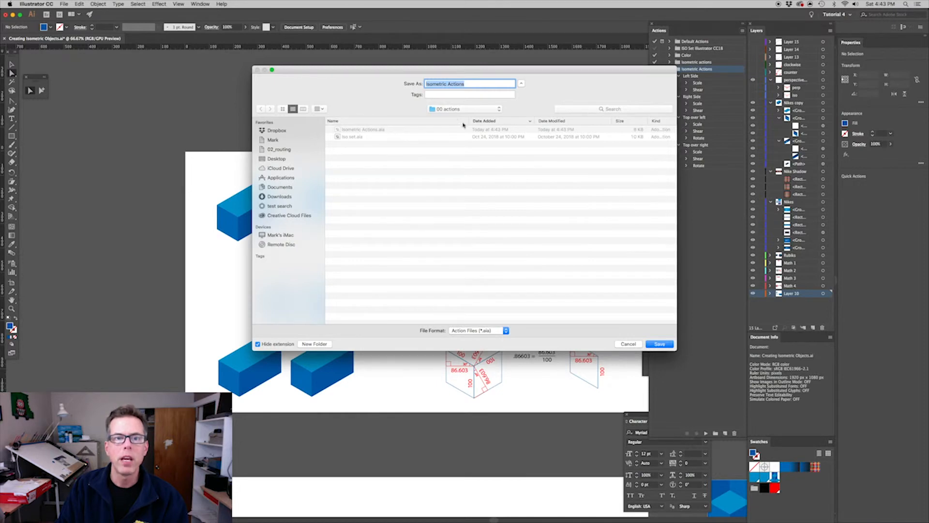
{"action": "left_click", "coordinate": [473, 83]}
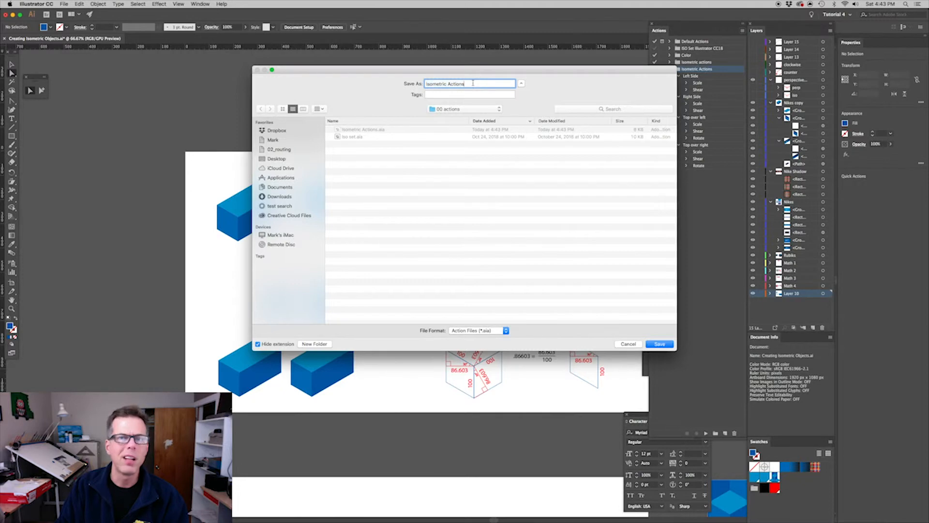
{"action": "left_click", "coordinate": [660, 344]}
{"action": "left_click", "coordinate": [520, 118]}
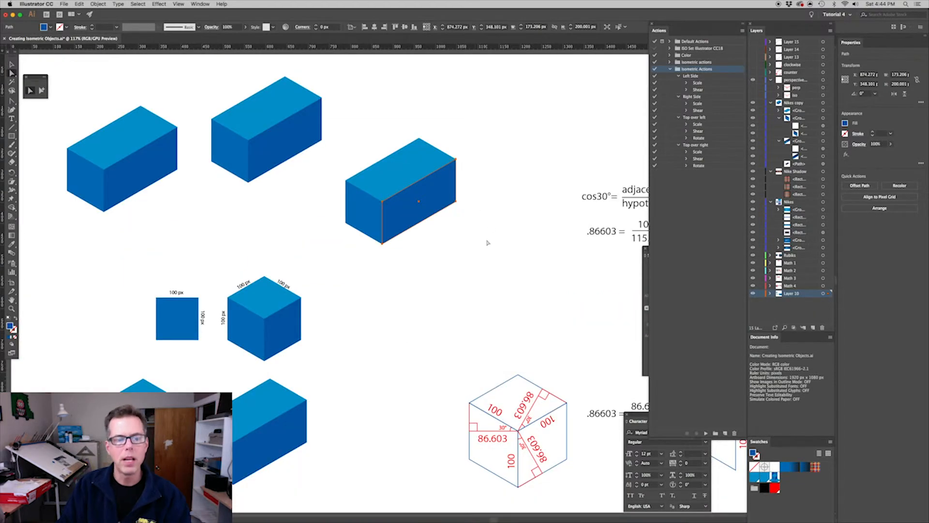
Examine the finished isometric Nike shoe box and its flat parts on the other artboard
{"action": "key", "text": "super+minus"}
{"action": "key", "text": "super+minus"}
{"action": "key", "text": "super+minus"}
{"action": "left_click_drag", "start_coordinate": [566, 221], "coordinate": [581, 373]}
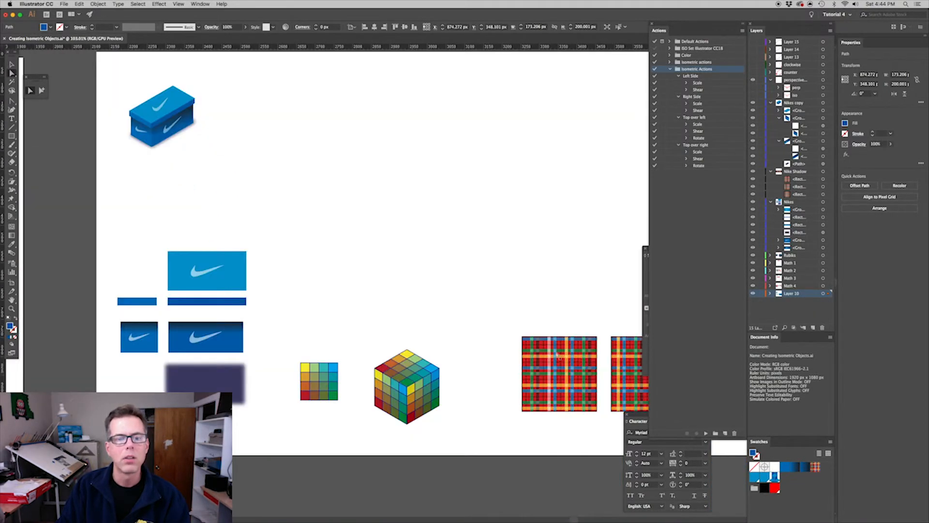
{"action": "mouse_move", "coordinate": [313, 291]}
{"action": "left_mouse_down"}
{"action": "mouse_move", "coordinate": [319, 299]}
{"action": "mouse_move", "coordinate": [312, 293]}
{"action": "left_mouse_up"}
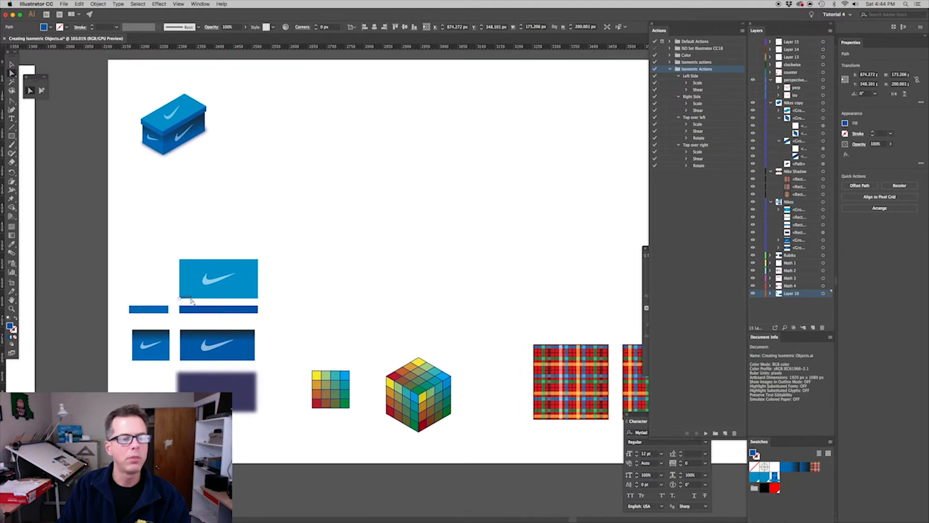
{"action": "left_click_drag", "start_coordinate": [130, 89], "coordinate": [267, 186]}
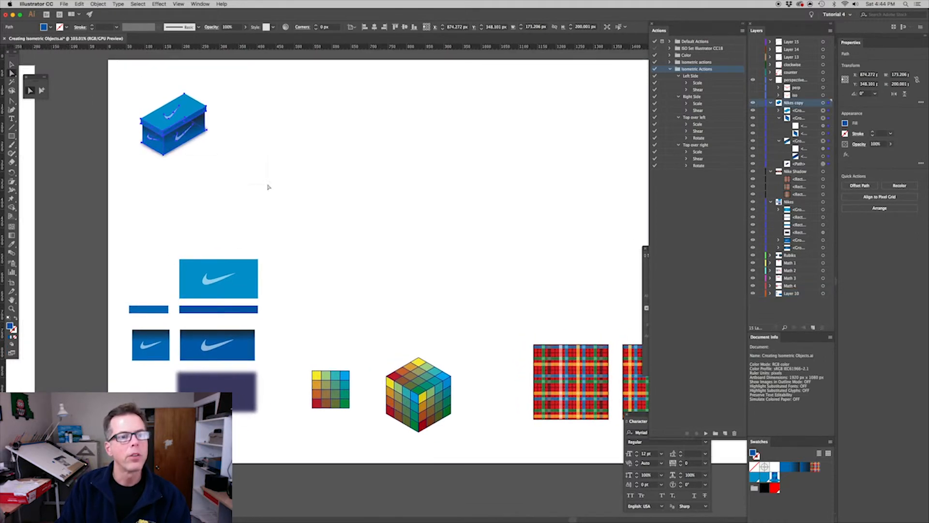
{"action": "left_click", "coordinate": [305, 205]}
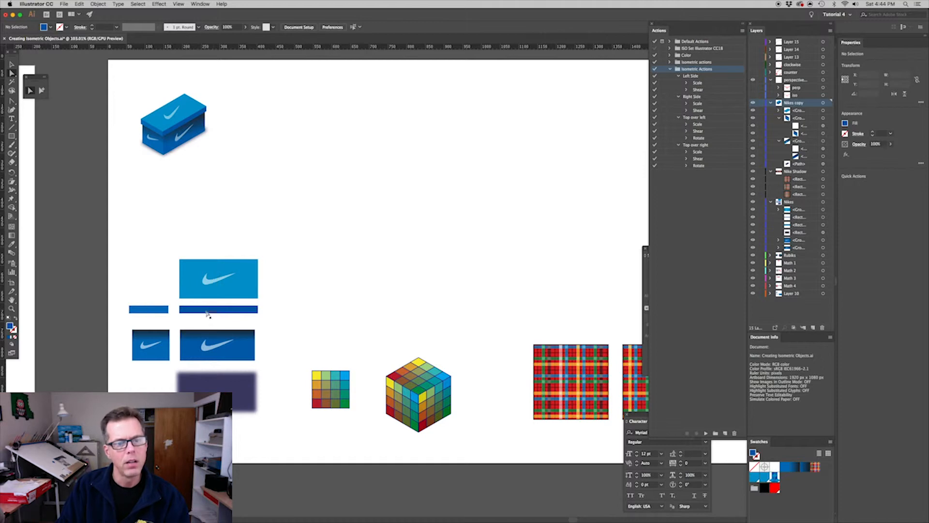
Send the blurred shadow rectangle behind the other flat shoe box parts and deselect it
{"action": "left_click", "coordinate": [235, 386]}
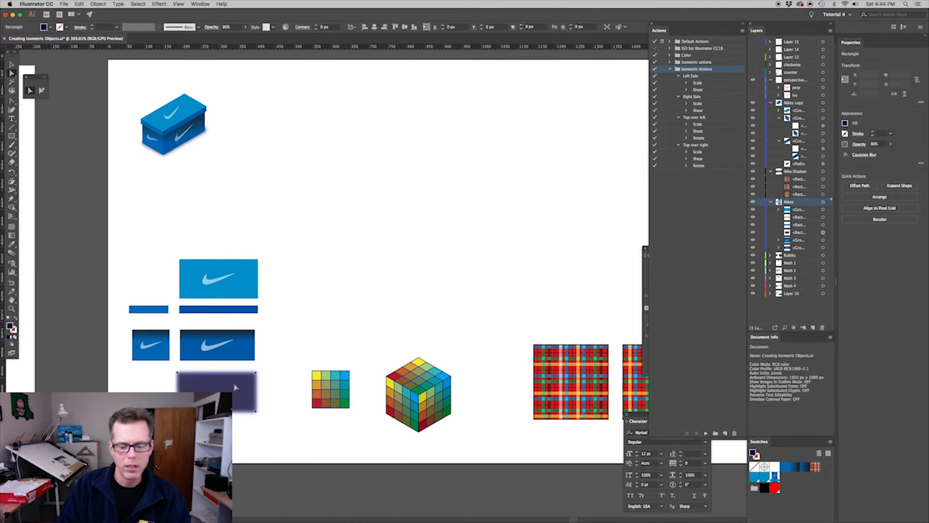
{"action": "left_click", "coordinate": [329, 295]}
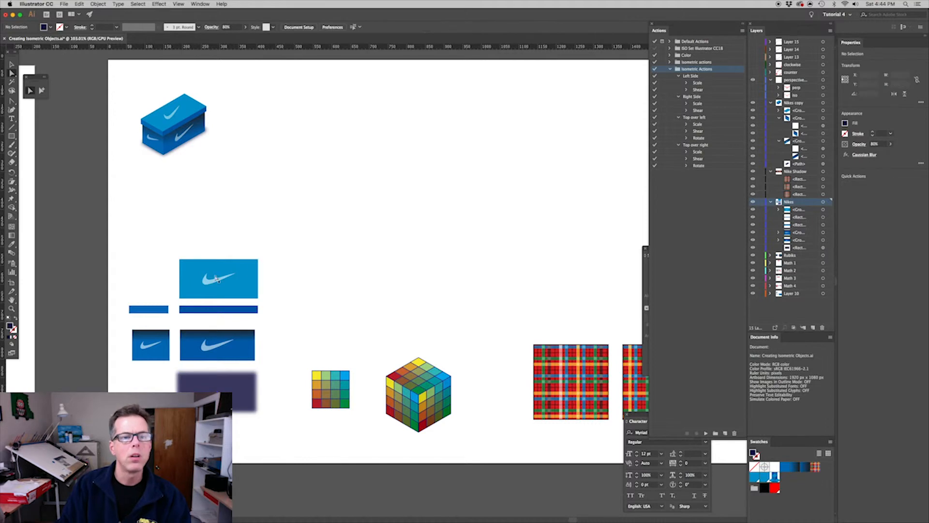
Move the light blue lid rectangle to the empty area beside the finished shoe box and play Top over right on it
{"action": "left_click", "coordinate": [230, 285]}
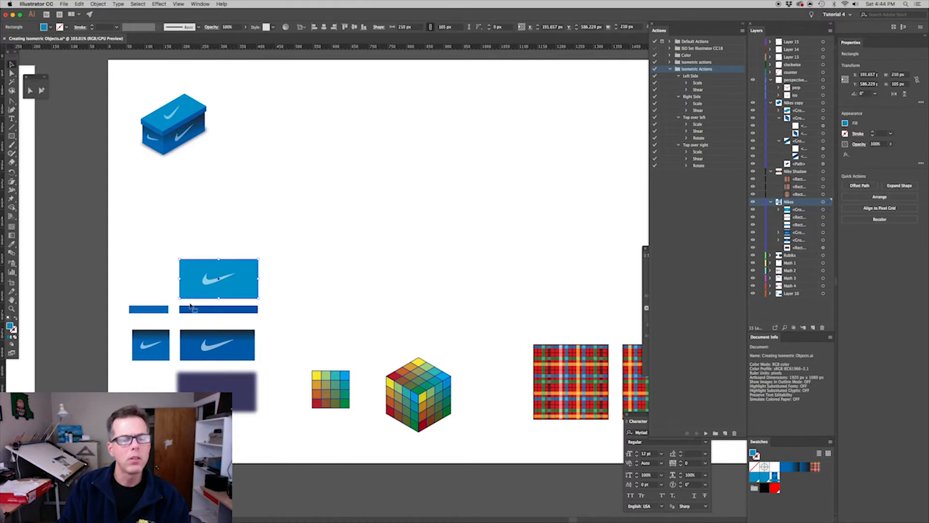
{"action": "left_click_drag", "start_coordinate": [232, 268], "coordinate": [433, 119]}
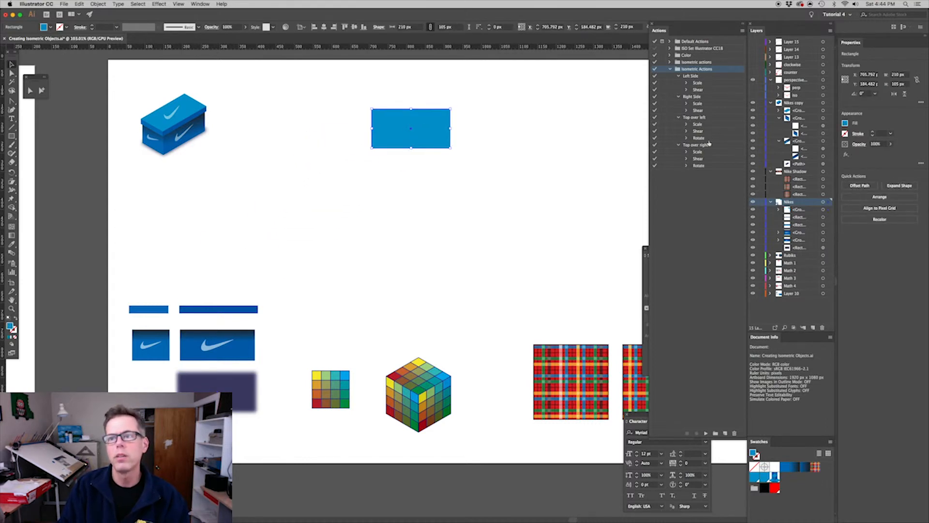
{"action": "left_click", "coordinate": [696, 144]}
{"action": "left_click", "coordinate": [706, 433]}
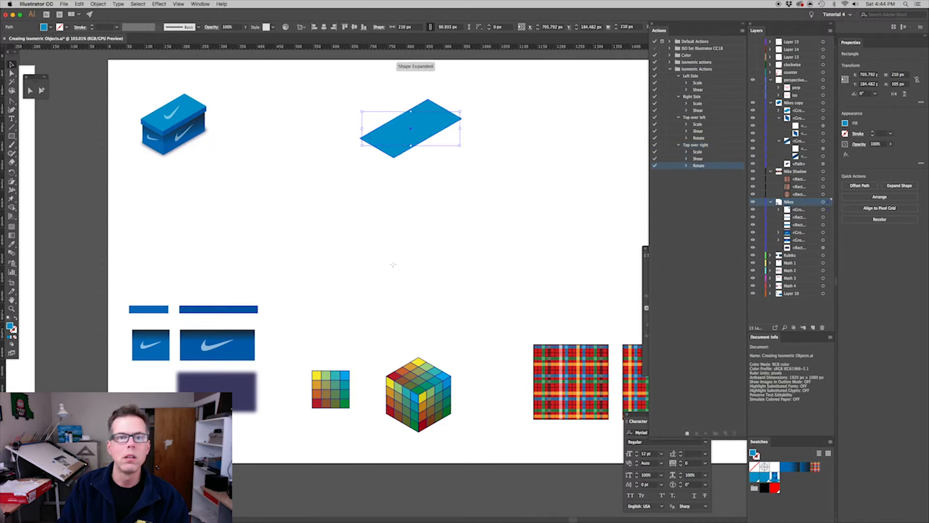
Move the two dark blue lid strips below the lid top, playing Right Side on the long strip and Left Side on the short one
{"action": "left_click", "coordinate": [237, 319]}
{"action": "left_click_drag", "start_coordinate": [210, 311], "coordinate": [472, 183]}
{"action": "left_click", "coordinate": [692, 97]}
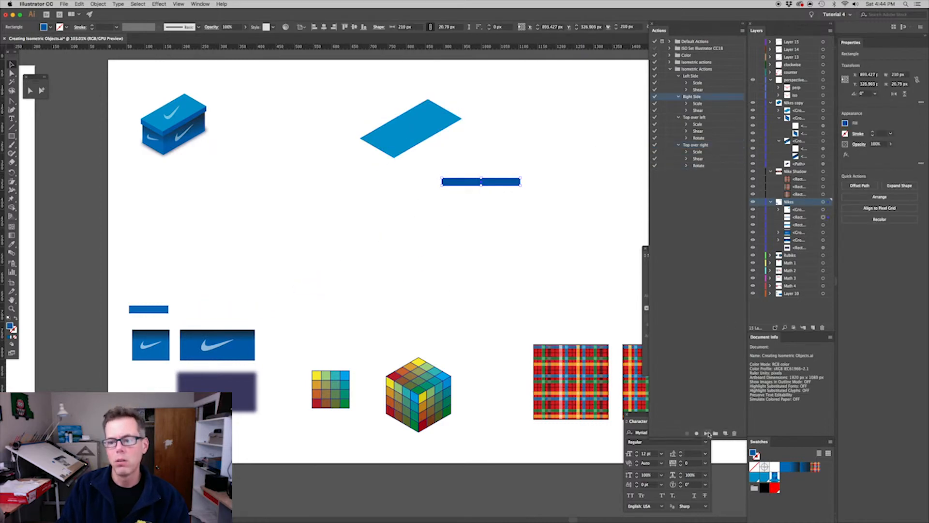
{"action": "left_click", "coordinate": [706, 433]}
{"action": "left_click_drag", "start_coordinate": [154, 310], "coordinate": [369, 188]}
{"action": "left_click", "coordinate": [690, 75]}
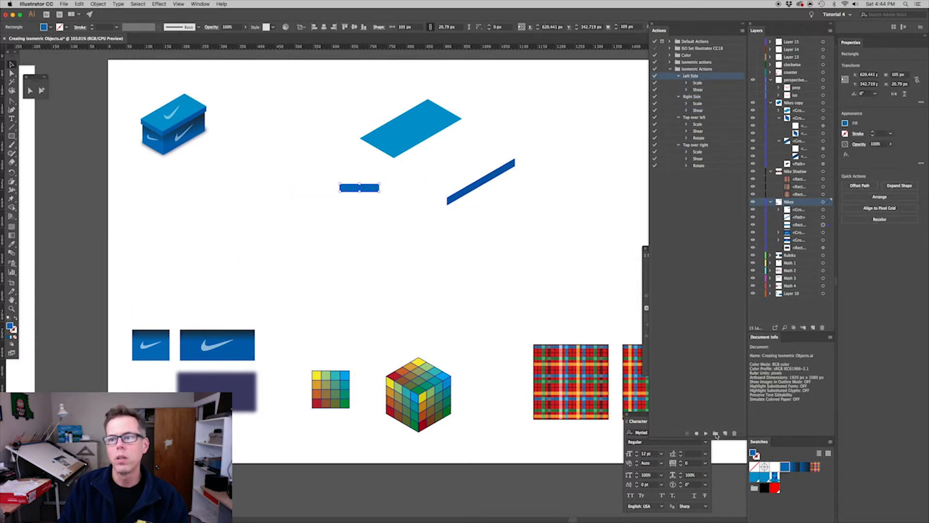
{"action": "left_click", "coordinate": [705, 433]}
{"action": "left_click", "coordinate": [234, 319]}
Move the swoosh panels below the strips, playing Left Side on the small end panel and Right Side on the long side panel
{"action": "left_click_drag", "start_coordinate": [158, 347], "coordinate": [359, 229]}
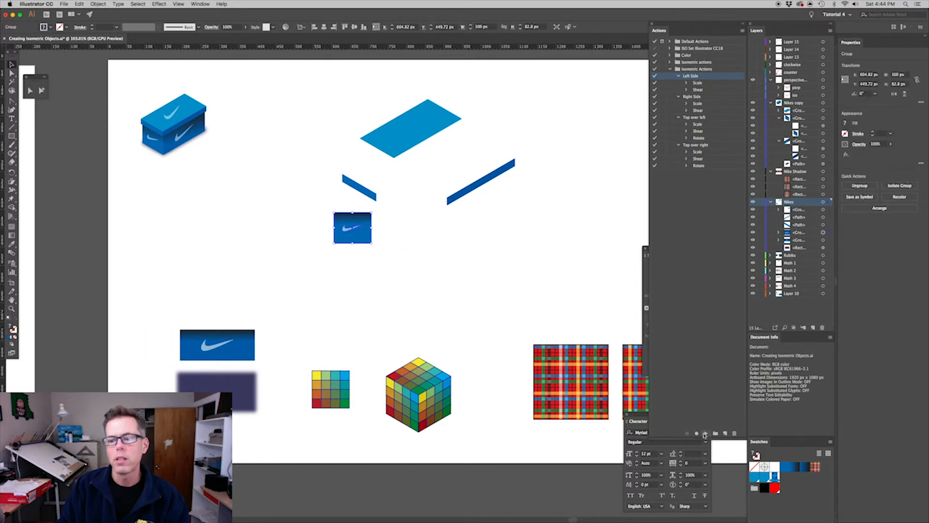
{"action": "left_click", "coordinate": [705, 435]}
{"action": "left_click", "coordinate": [232, 318]}
{"action": "left_click_drag", "start_coordinate": [208, 340], "coordinate": [468, 232]}
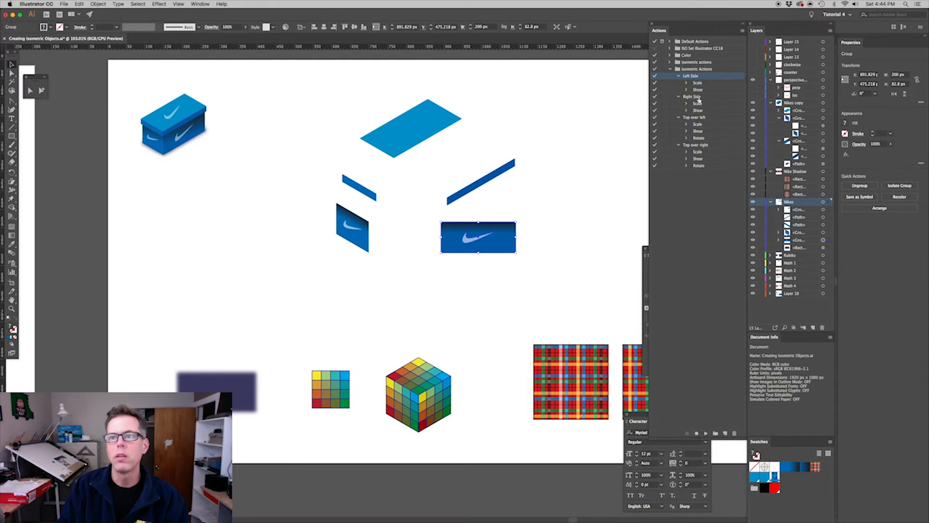
{"action": "left_click", "coordinate": [697, 98]}
{"action": "left_click", "coordinate": [703, 435]}
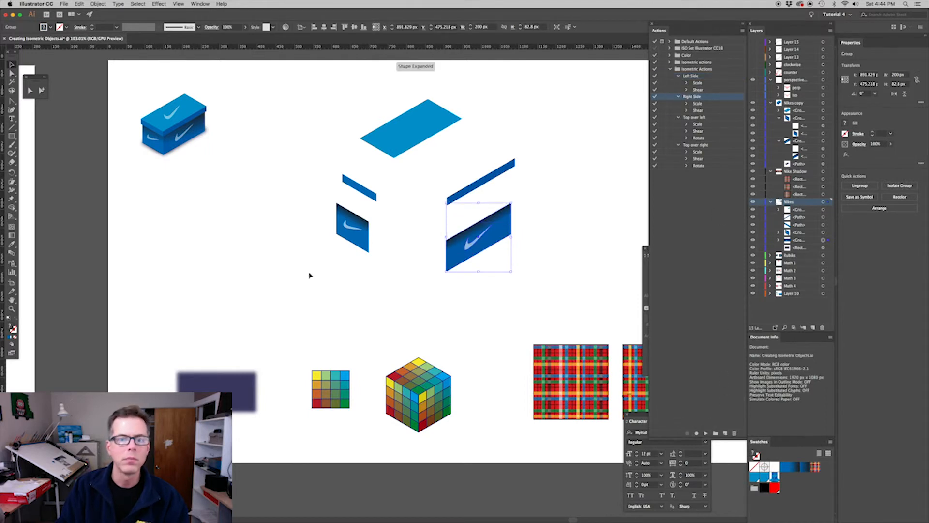
Move the blurred shadow rectangle below the box panels and play Top over right on it
{"action": "left_click_drag", "start_coordinate": [438, 304], "coordinate": [426, 312]}
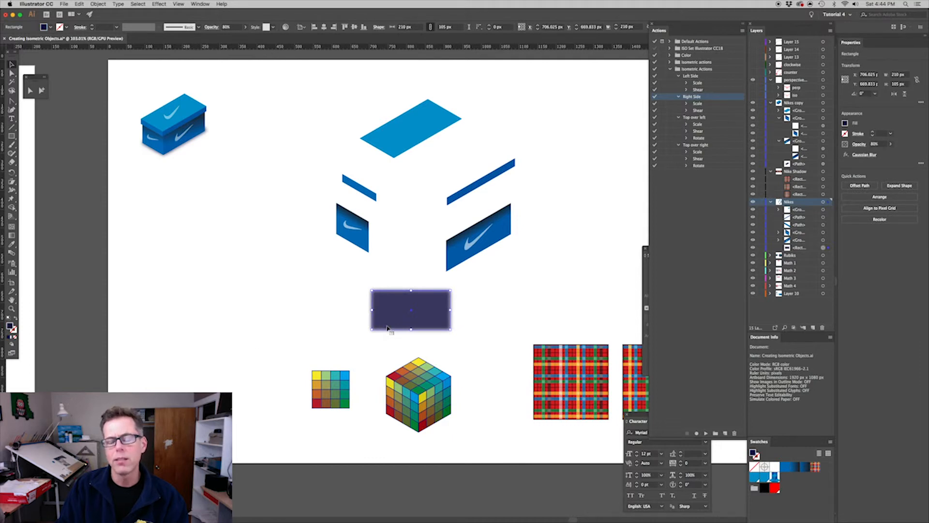
{"action": "left_click", "coordinate": [706, 78]}
{"action": "left_click", "coordinate": [708, 150]}
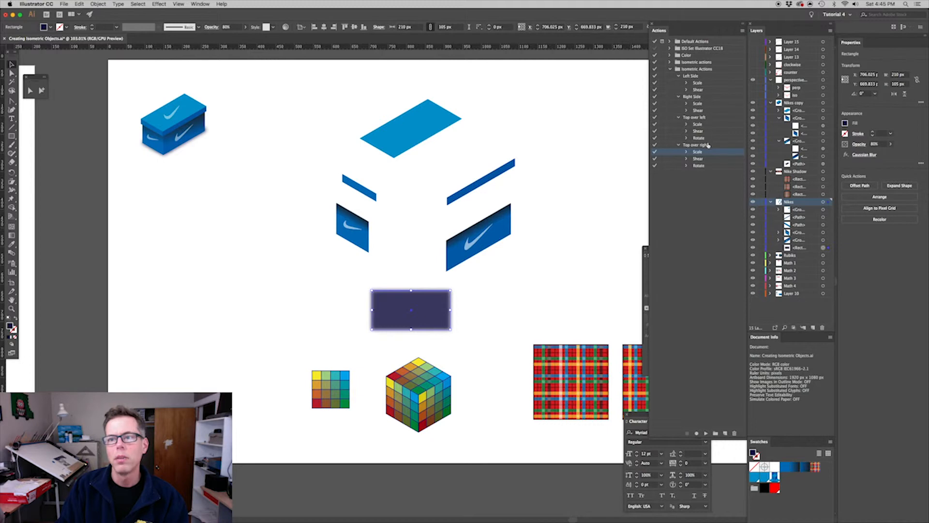
{"action": "left_click", "coordinate": [711, 141]}
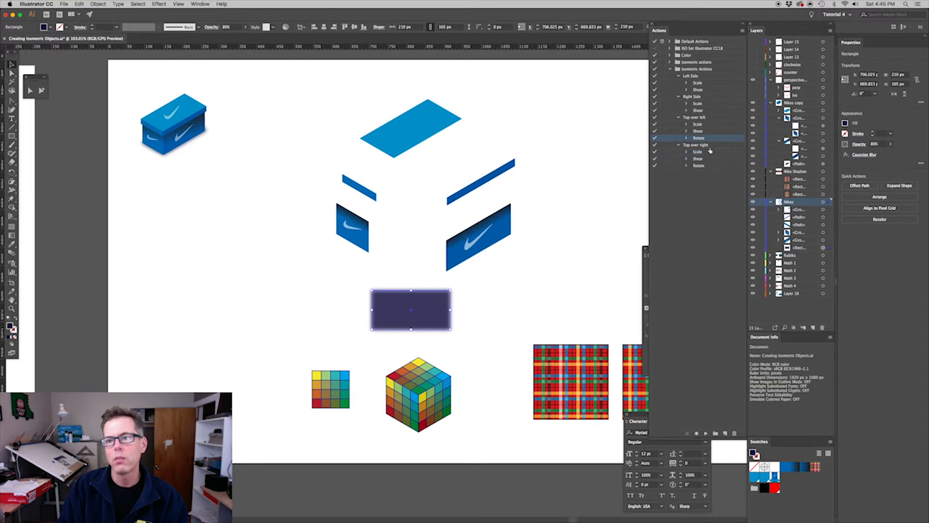
{"action": "left_click", "coordinate": [709, 147]}
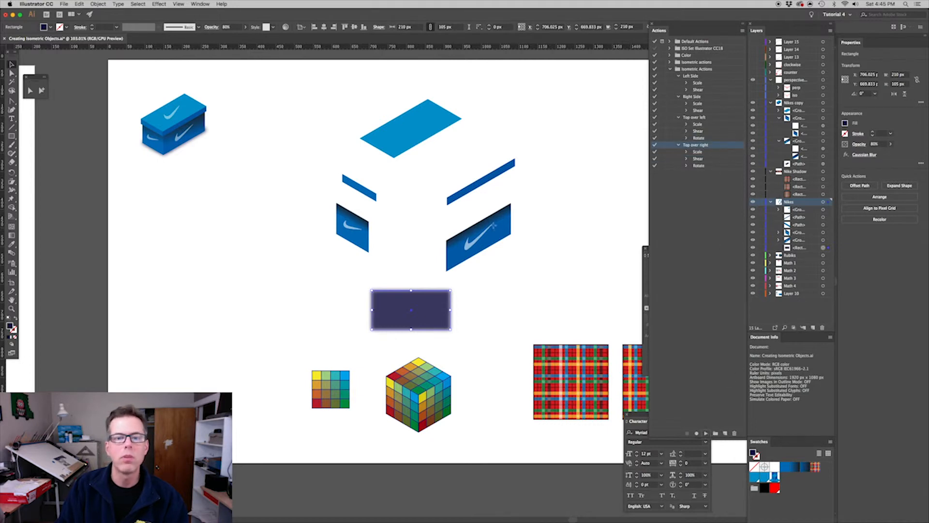
{"action": "left_click", "coordinate": [218, 208]}
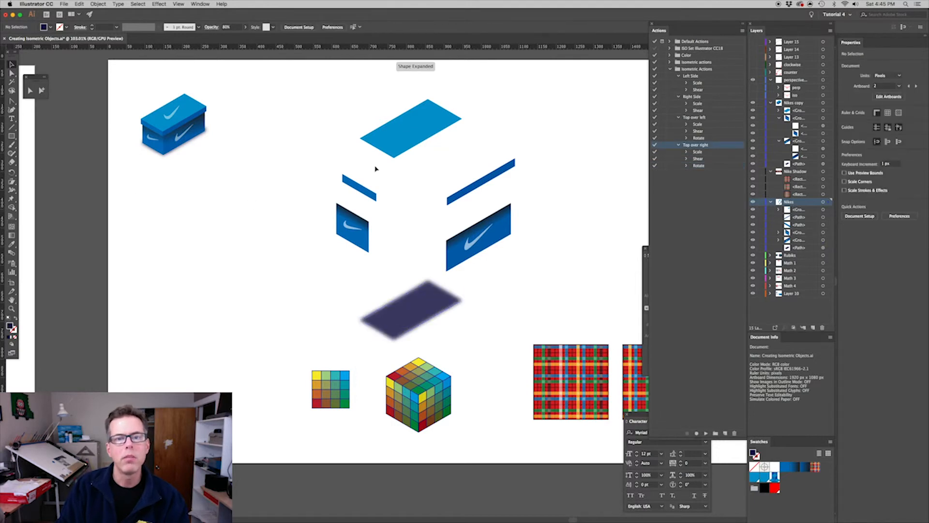
Snap the short and long lid strips by their corner anchors to the front corner of the lid top to form the lid
{"action": "key", "text": "a"}
{"action": "left_click", "coordinate": [379, 199]}
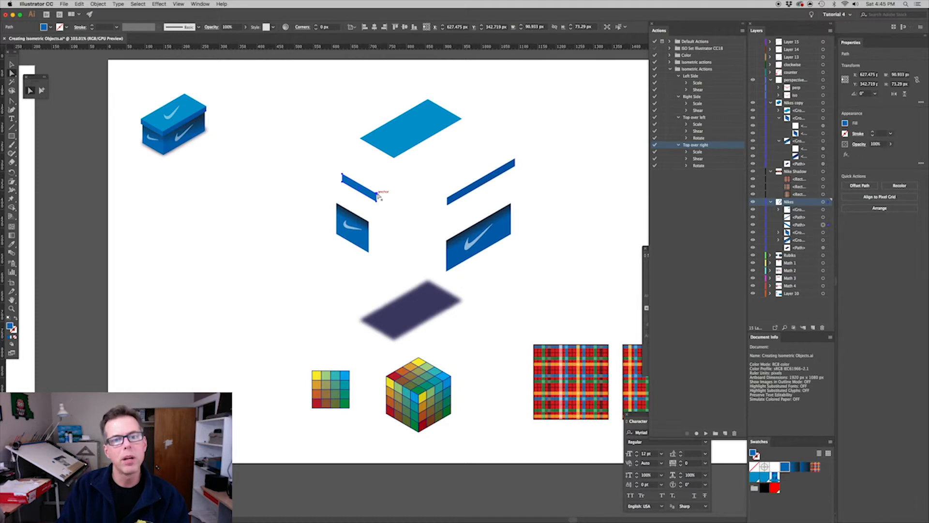
{"action": "left_click_drag", "start_coordinate": [378, 195], "coordinate": [395, 159]}
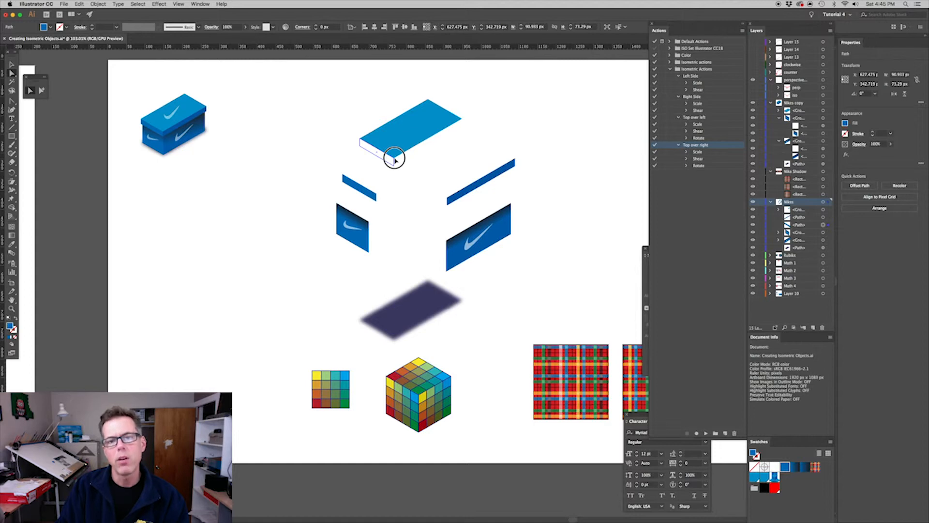
{"action": "left_click_drag", "start_coordinate": [394, 159], "coordinate": [393, 158]}
{"action": "left_click", "coordinate": [464, 192], "text": "super"}
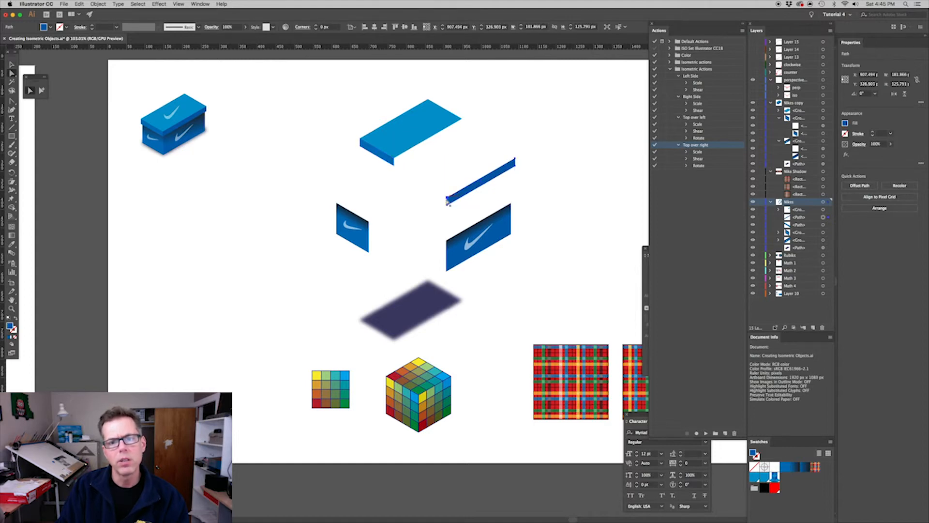
{"action": "left_click_drag", "start_coordinate": [447, 198], "coordinate": [395, 160]}
{"action": "left_click", "coordinate": [412, 218]}
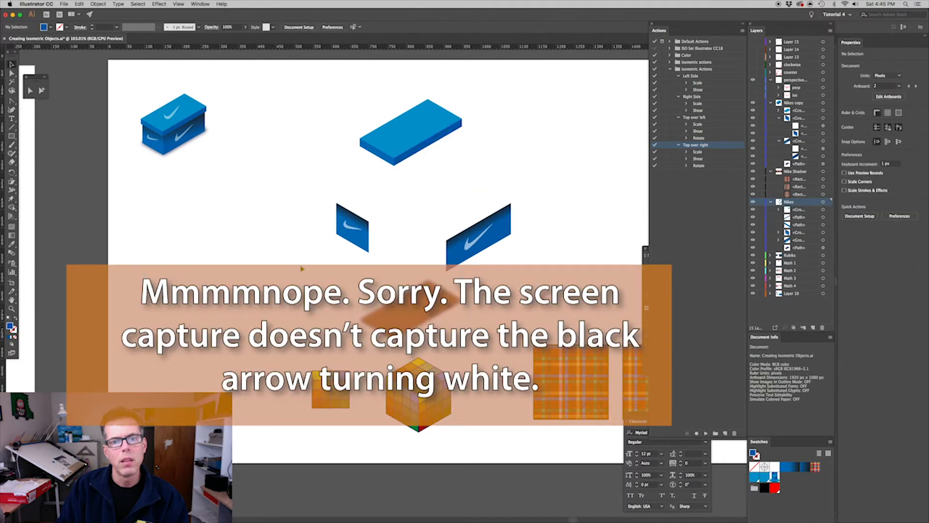
Snap the small end panel and the long side panel under the lid so their top corners meet at its front corner
{"action": "left_click", "coordinate": [339, 237]}
{"action": "left_click_drag", "start_coordinate": [370, 219], "coordinate": [395, 162]}
{"action": "left_click", "coordinate": [484, 235]}
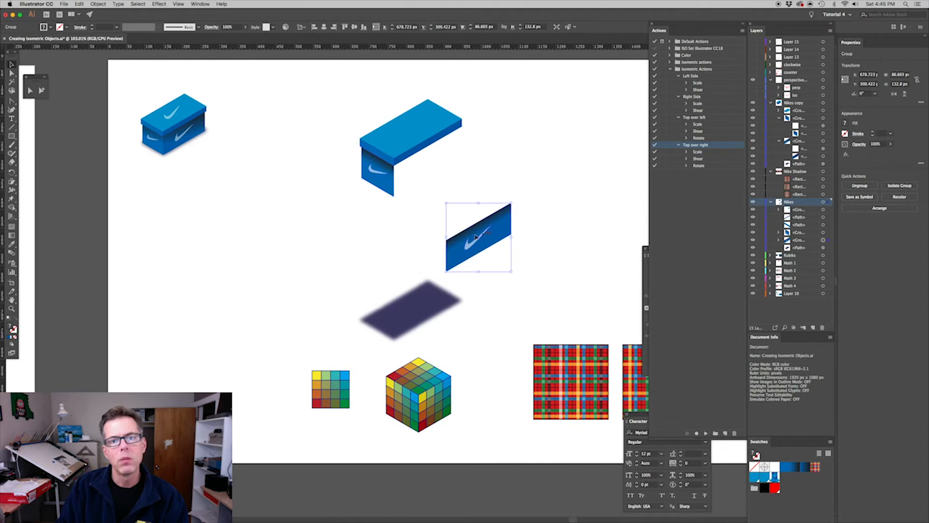
{"action": "left_click_drag", "start_coordinate": [445, 239], "coordinate": [394, 167]}
Position the blurred isometric shadow under the base of the assembled shoe box and deselect it
{"action": "left_click_drag", "start_coordinate": [419, 286], "coordinate": [394, 196]}
{"action": "left_click", "coordinate": [453, 235]}
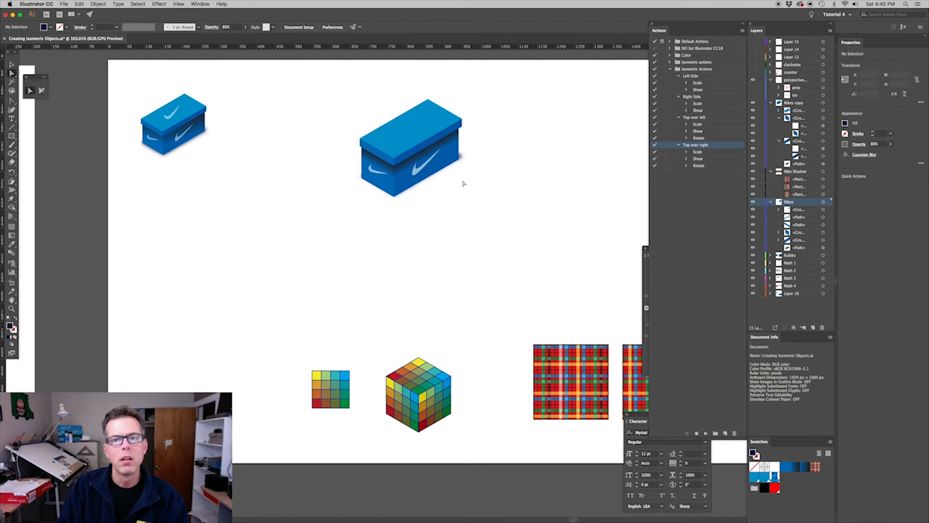
{"action": "left_click_drag", "start_coordinate": [412, 228], "coordinate": [418, 177]}
{"action": "left_click", "coordinate": [479, 221]}
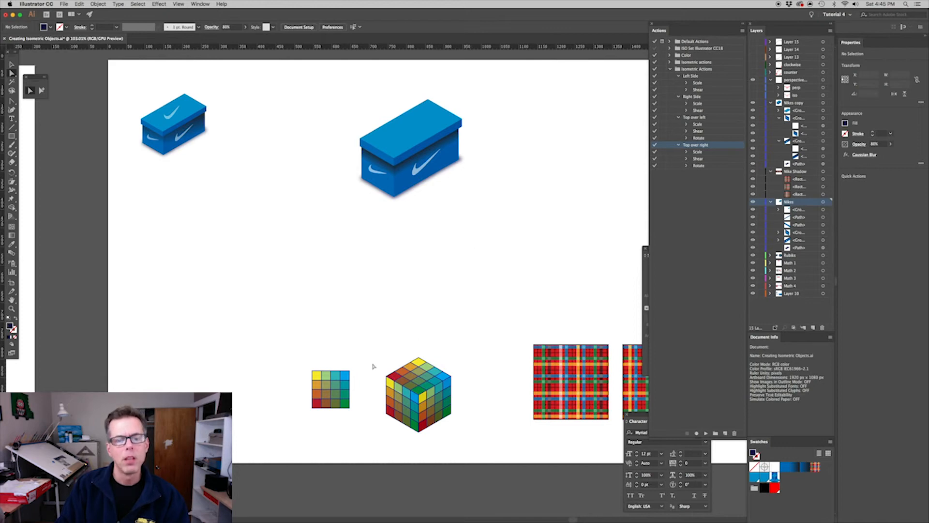
Make three copies of the flat coloured grid above the original and play Top over left on the uppermost copy
{"action": "left_click_drag", "start_coordinate": [327, 404], "coordinate": [331, 303]}
{"action": "left_click_drag", "start_coordinate": [331, 303], "coordinate": [380, 302]}
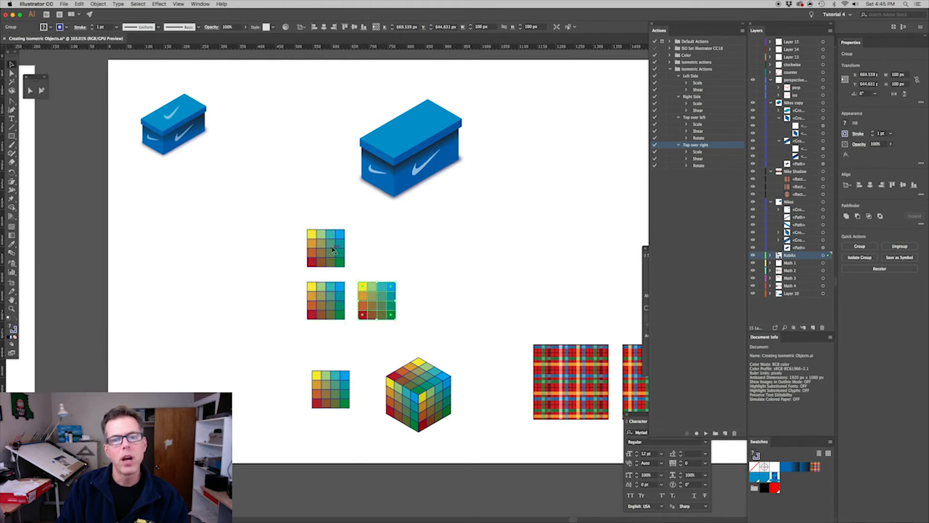
{"action": "left_click", "coordinate": [333, 250]}
{"action": "left_click", "coordinate": [708, 117]}
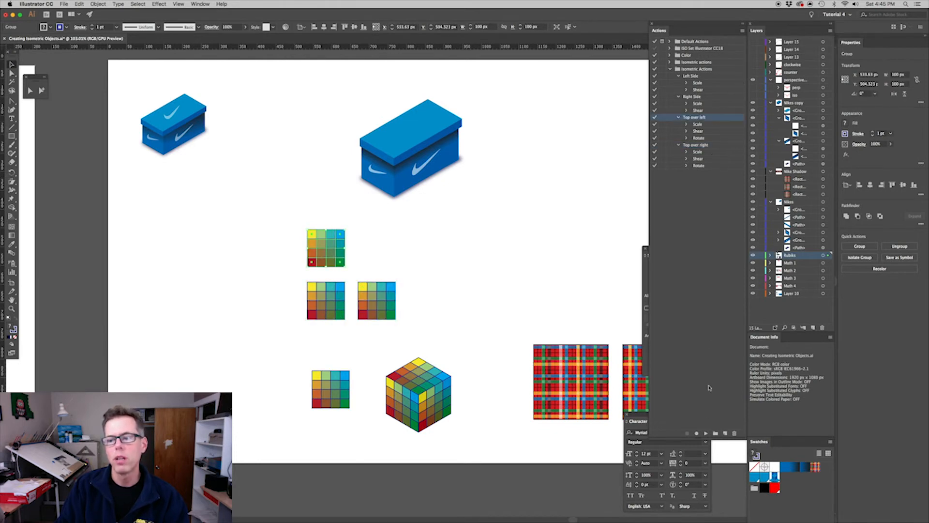
{"action": "left_click", "coordinate": [706, 433]}
Play Left Side on the left grid copy of the lower pair and Right Side on the right one
{"action": "left_click", "coordinate": [342, 316]}
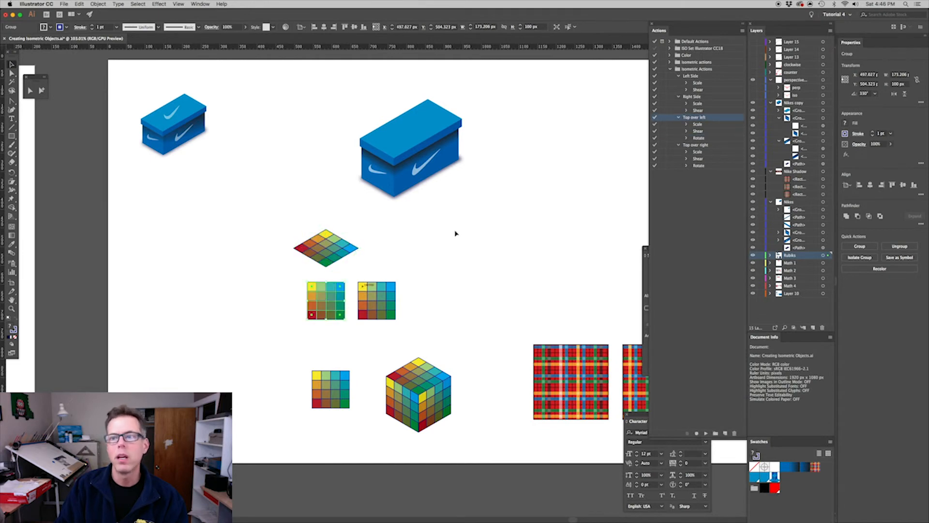
{"action": "left_click", "coordinate": [692, 76]}
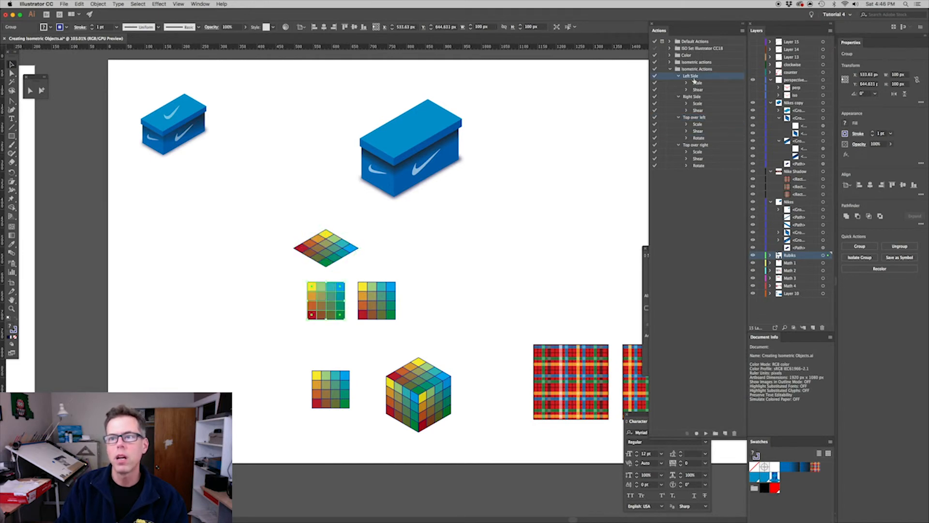
{"action": "left_click", "coordinate": [706, 433]}
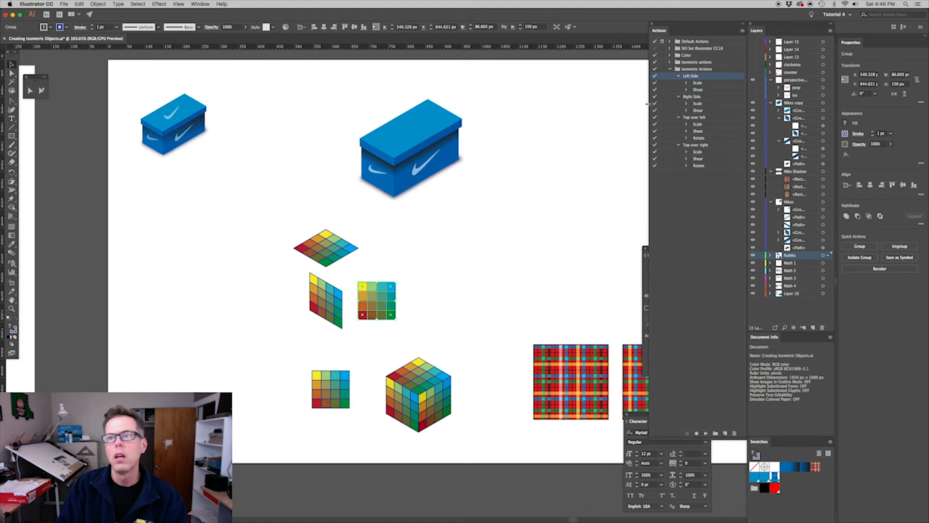
{"action": "left_click", "coordinate": [691, 97]}
{"action": "left_click", "coordinate": [705, 433]}
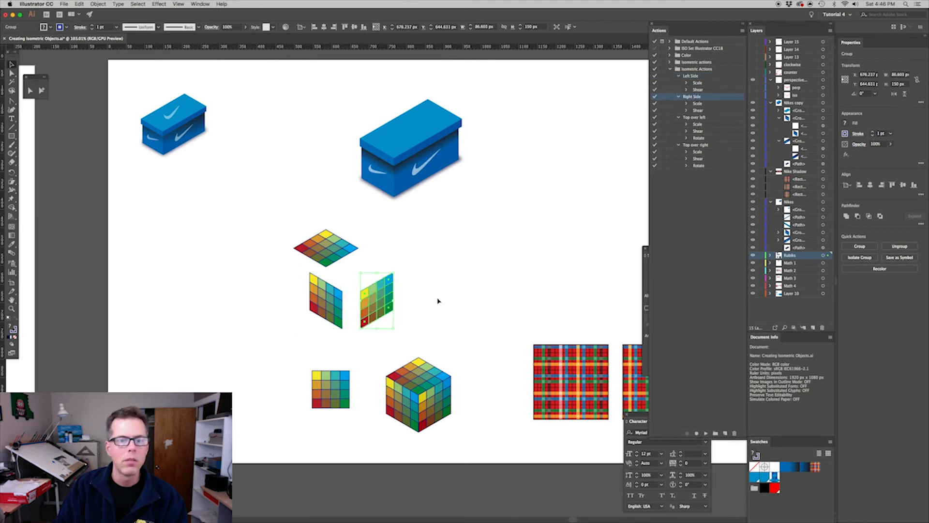
Snap the right grid face to the left face's edge and the top face onto both to complete the coloured cube
{"action": "key", "text": "a"}
{"action": "left_click", "coordinate": [400, 288]}
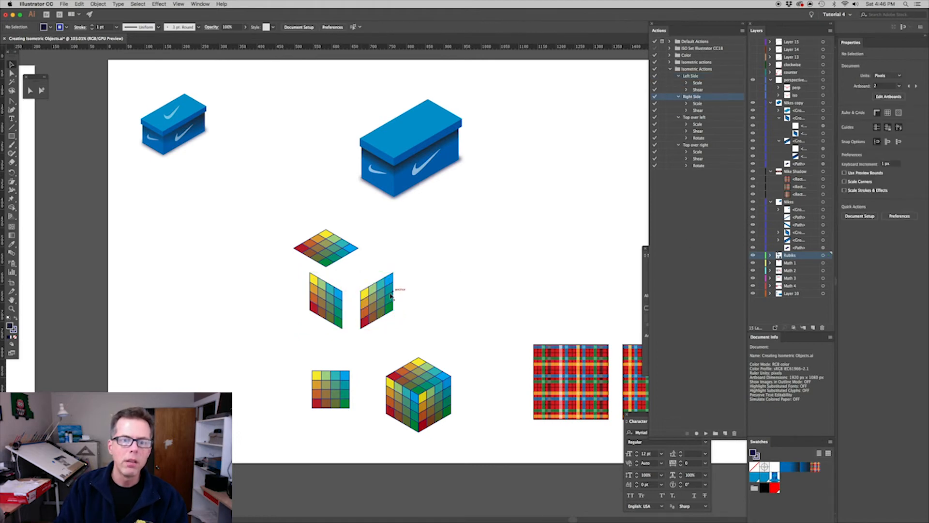
{"action": "left_click", "coordinate": [391, 292], "text": "super"}
{"action": "left_click_drag", "start_coordinate": [361, 291], "coordinate": [342, 290]}
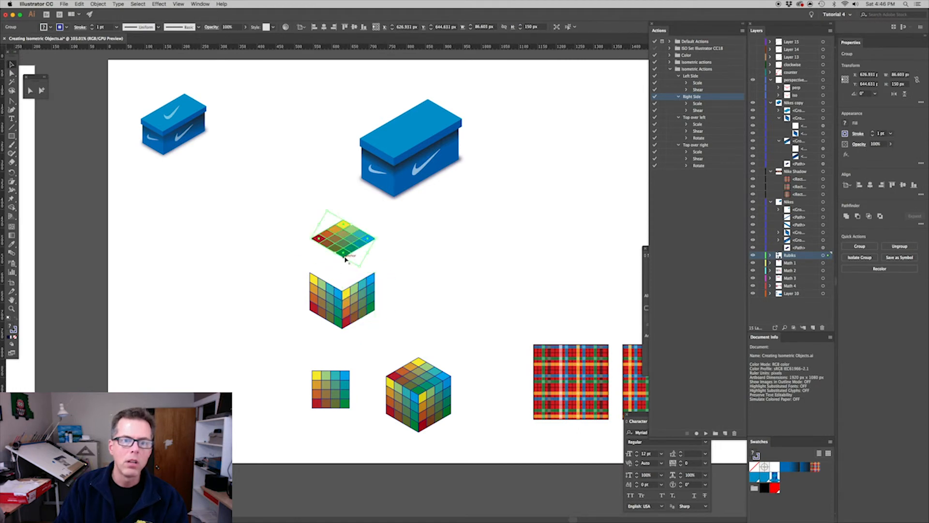
{"action": "left_click_drag", "start_coordinate": [337, 242], "coordinate": [344, 291]}
{"action": "left_click", "coordinate": [458, 315]}
{"action": "left_click_drag", "start_coordinate": [465, 313], "coordinate": [438, 313]}
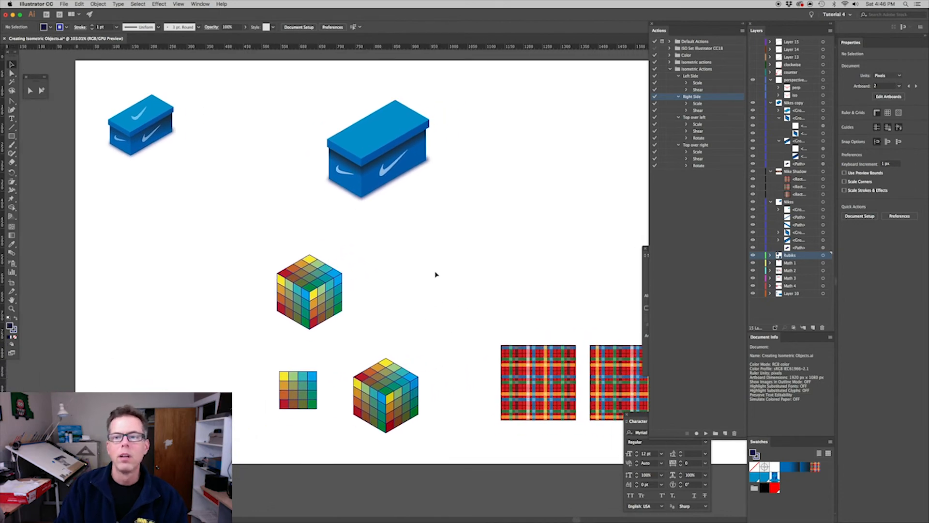